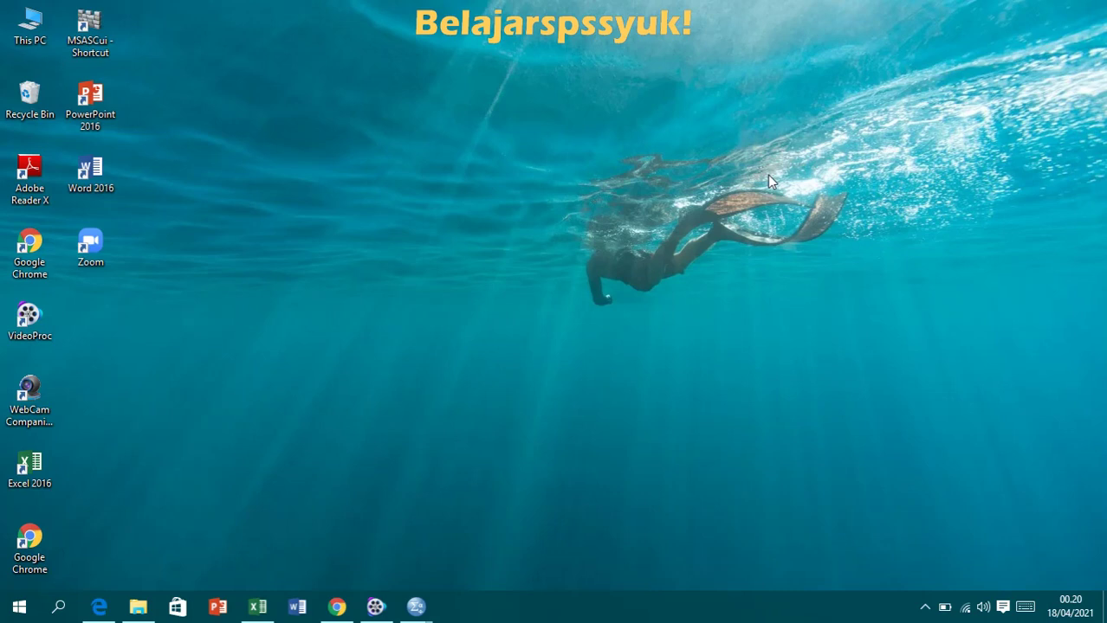
- Review the paired sample t test PDF in Edge up to the example case, and its awal (X) and AKHIR (Y) scores in Excel
click(101, 610)
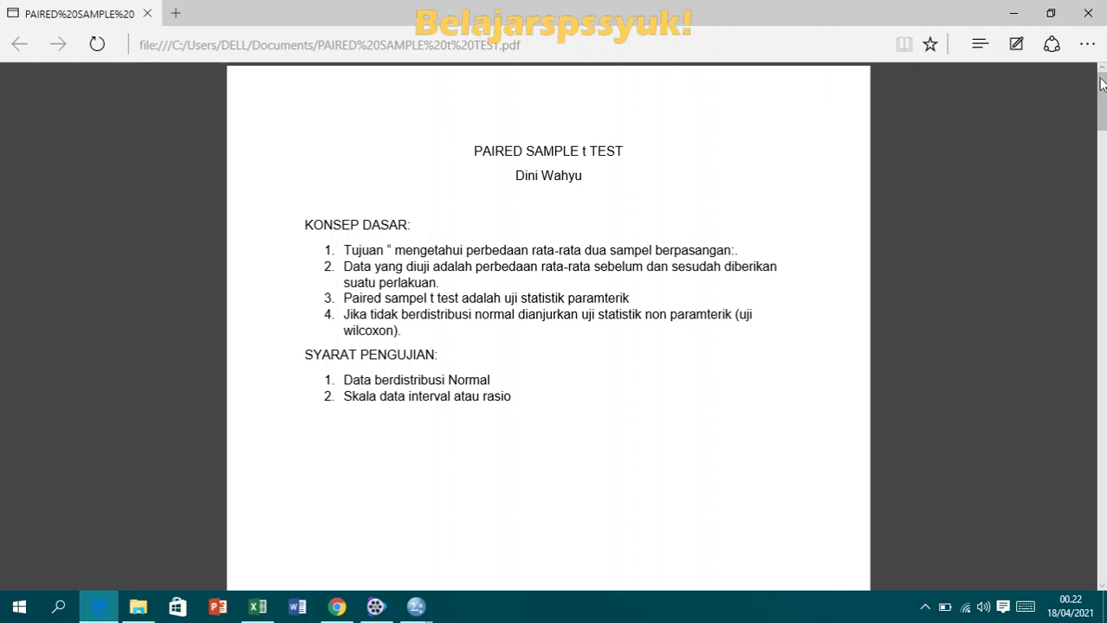
drag(1103, 88, 1104, 215)
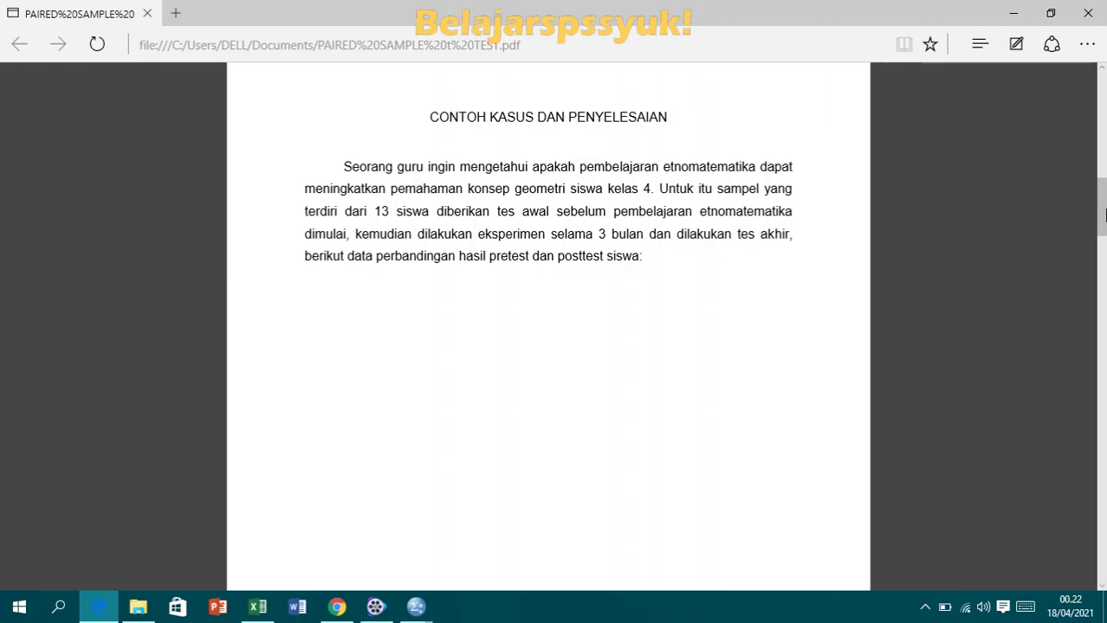
click(266, 610)
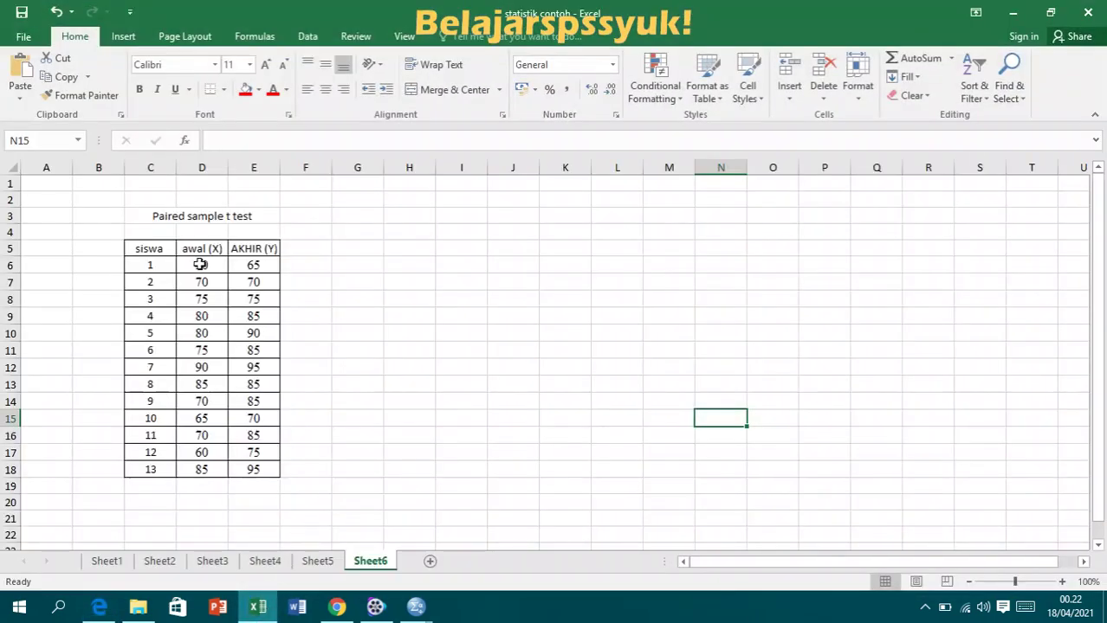
drag(201, 265, 213, 468)
click(213, 472)
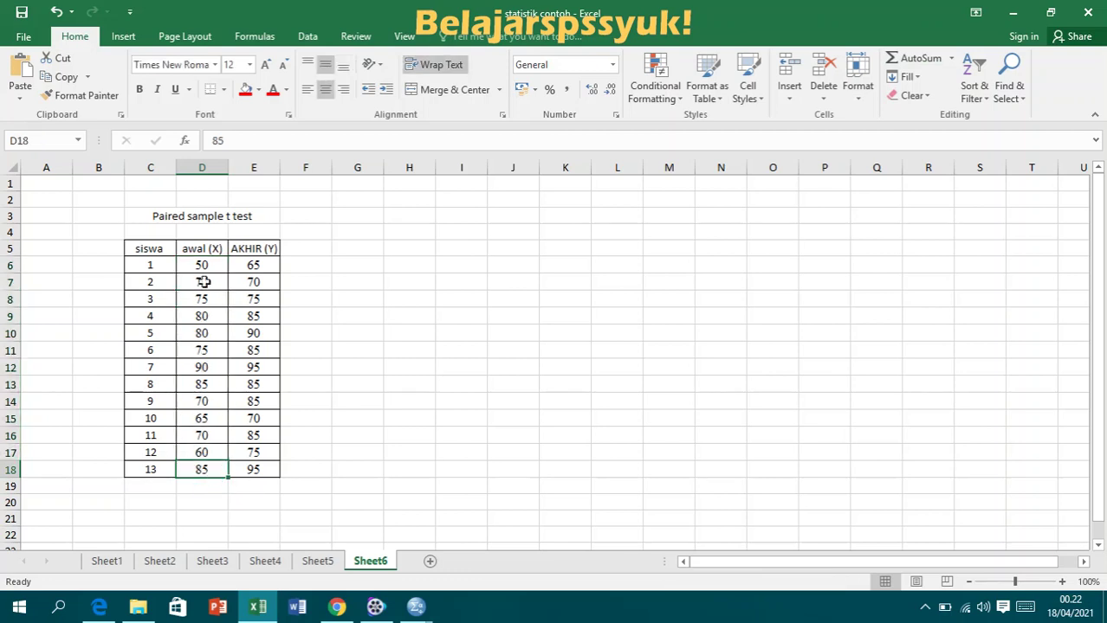
drag(202, 263, 212, 468)
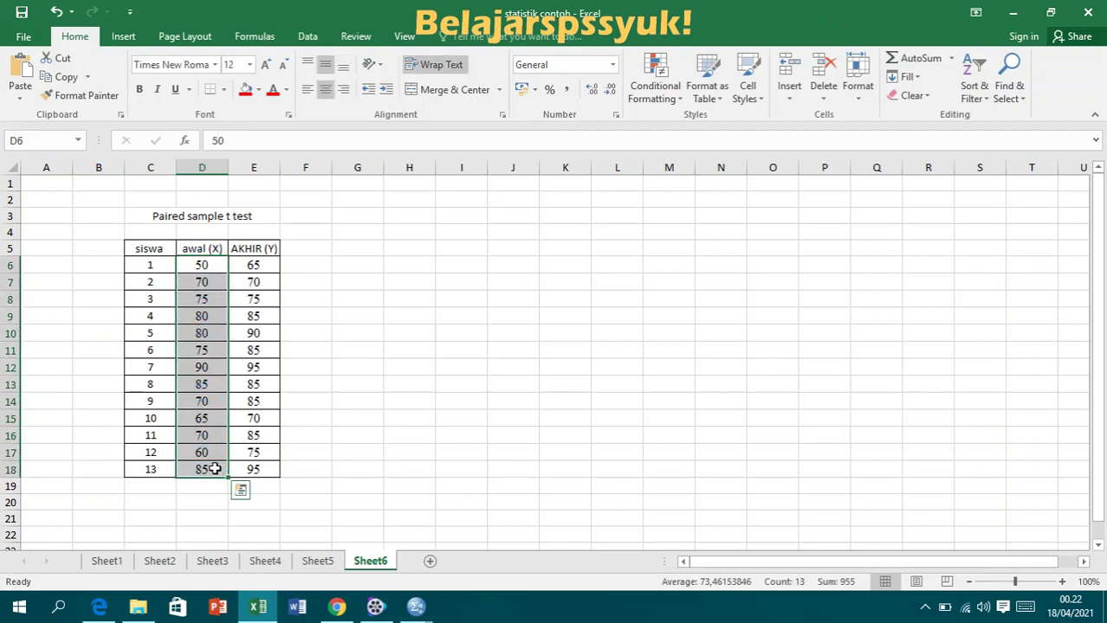
click(282, 347)
drag(269, 264, 275, 465)
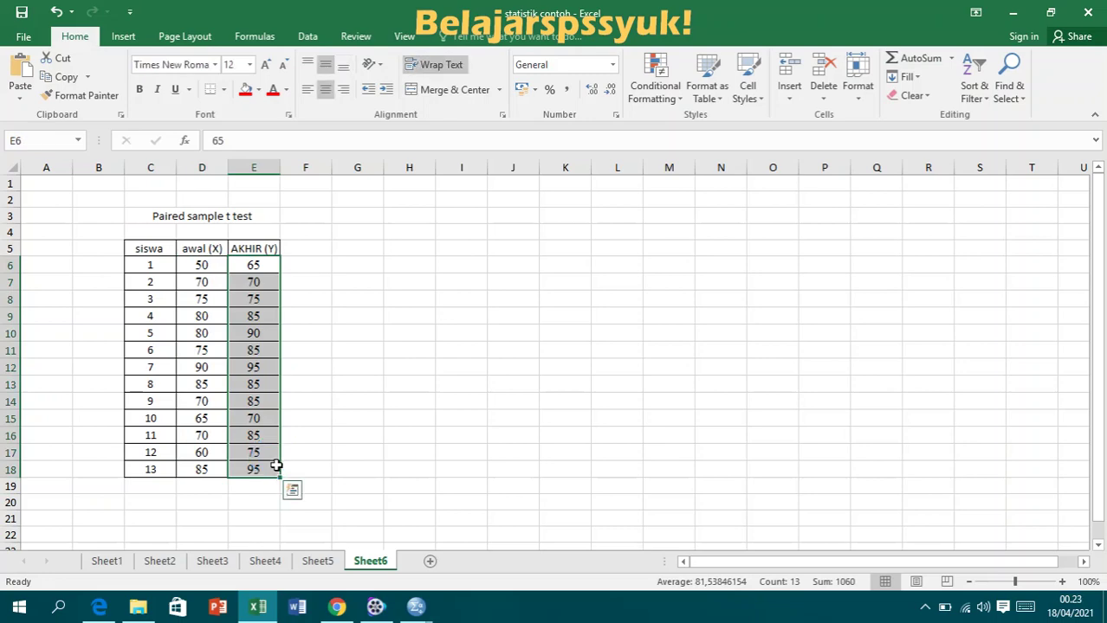
click(329, 456)
- Switch back to the PDF in Edge and read the decision criteria for the normality test
click(99, 607)
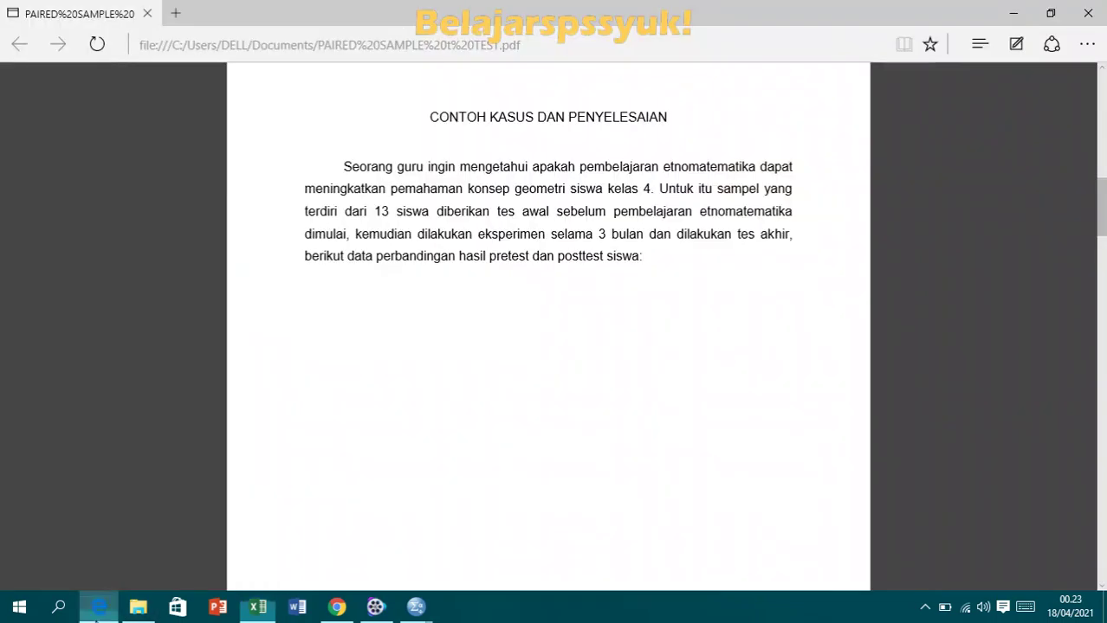
scroll(649, 328, down, 8)
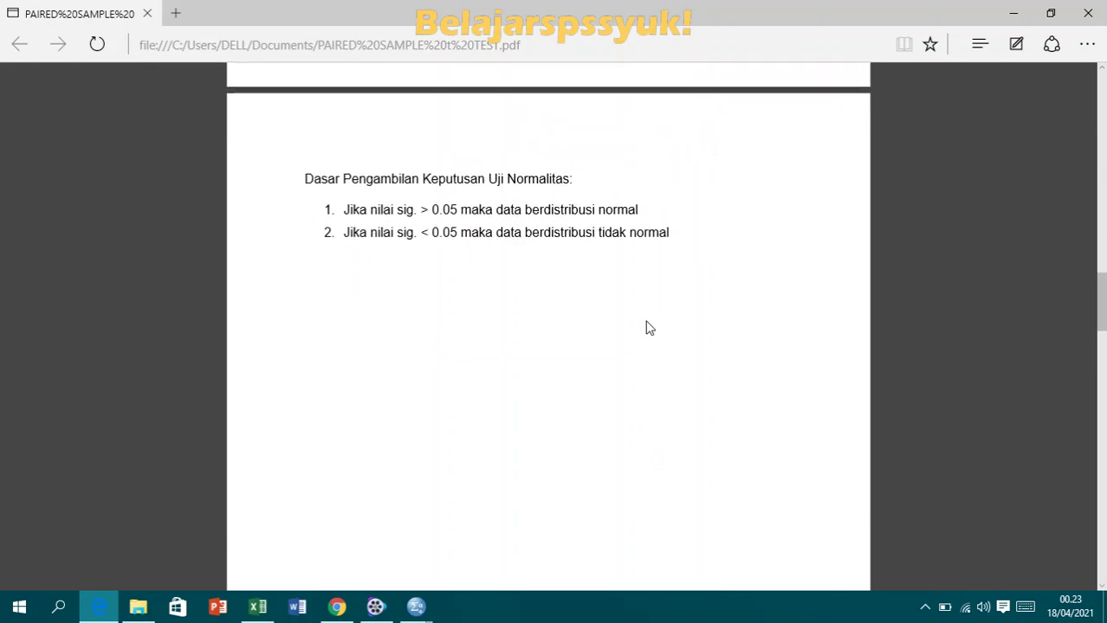
scroll(650, 329, down, 1)
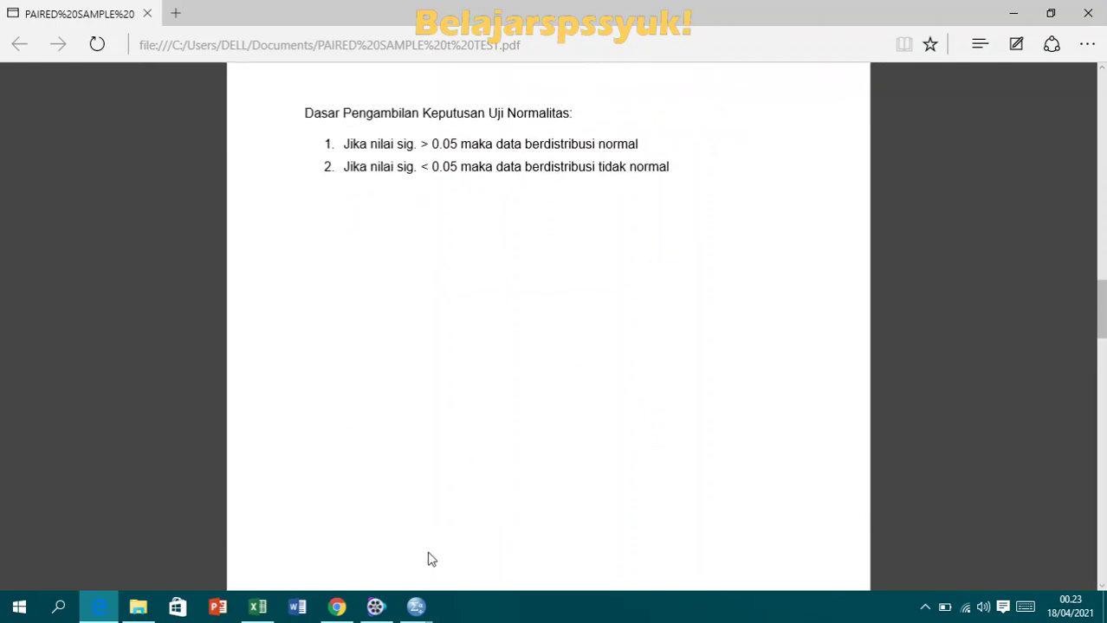
- Switch to the empty SPSS dataset and define two variables named PRETEST and POSTTEST
mouse_move(417, 606)
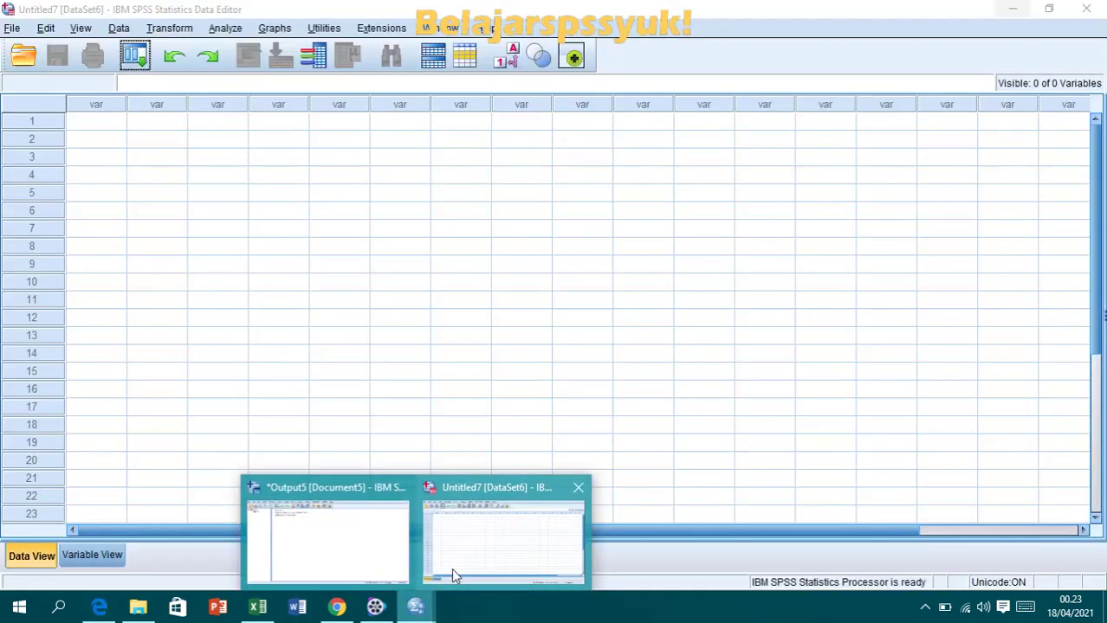
click(452, 571)
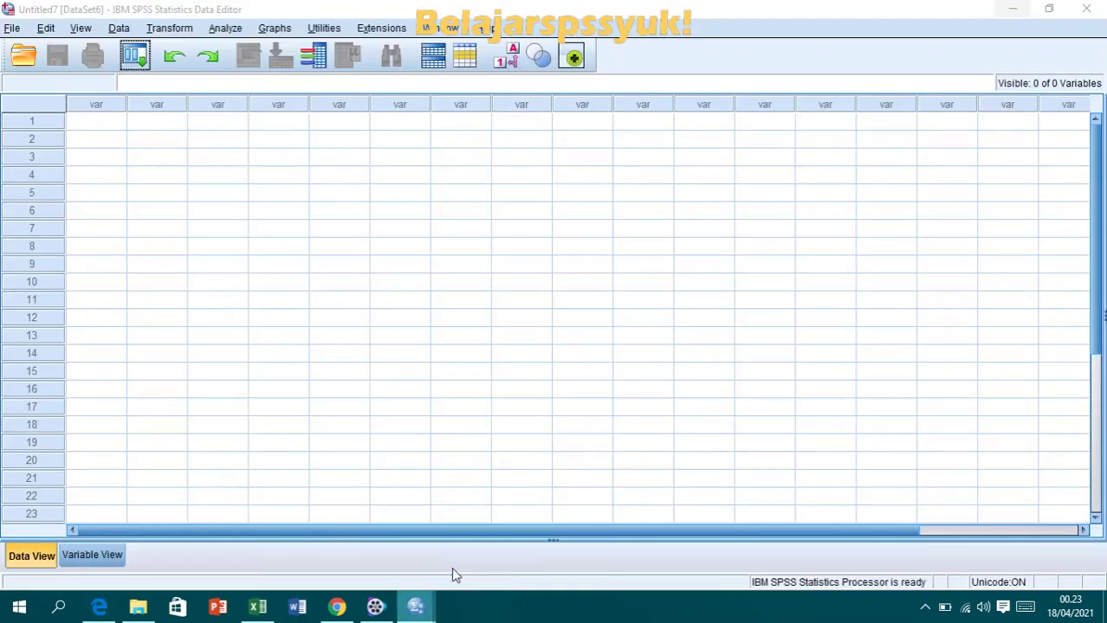
click(93, 555)
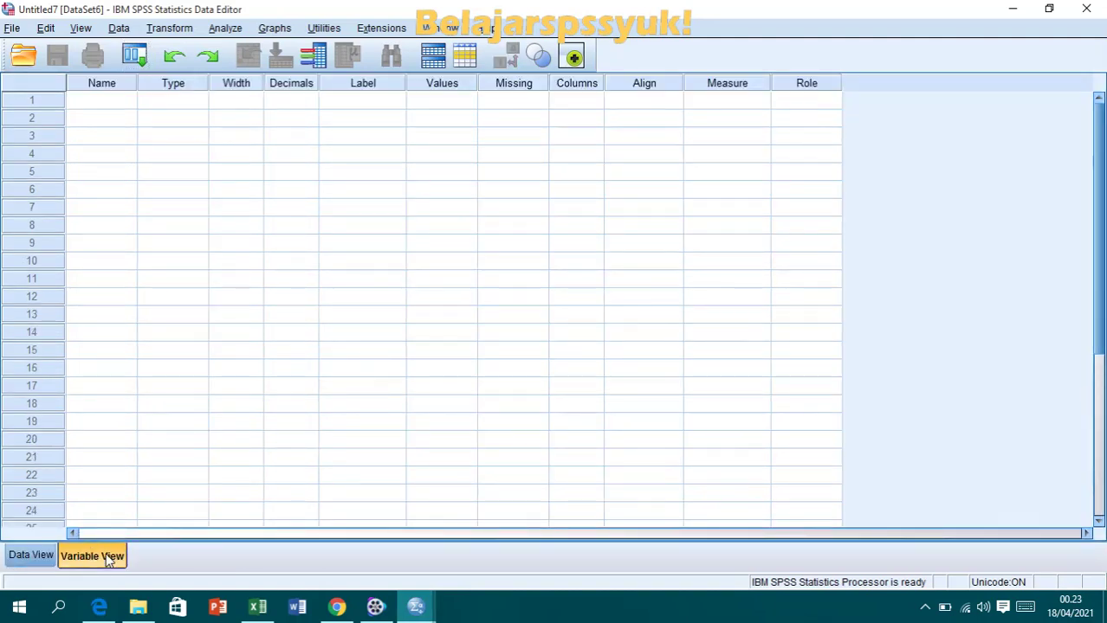
click(110, 104)
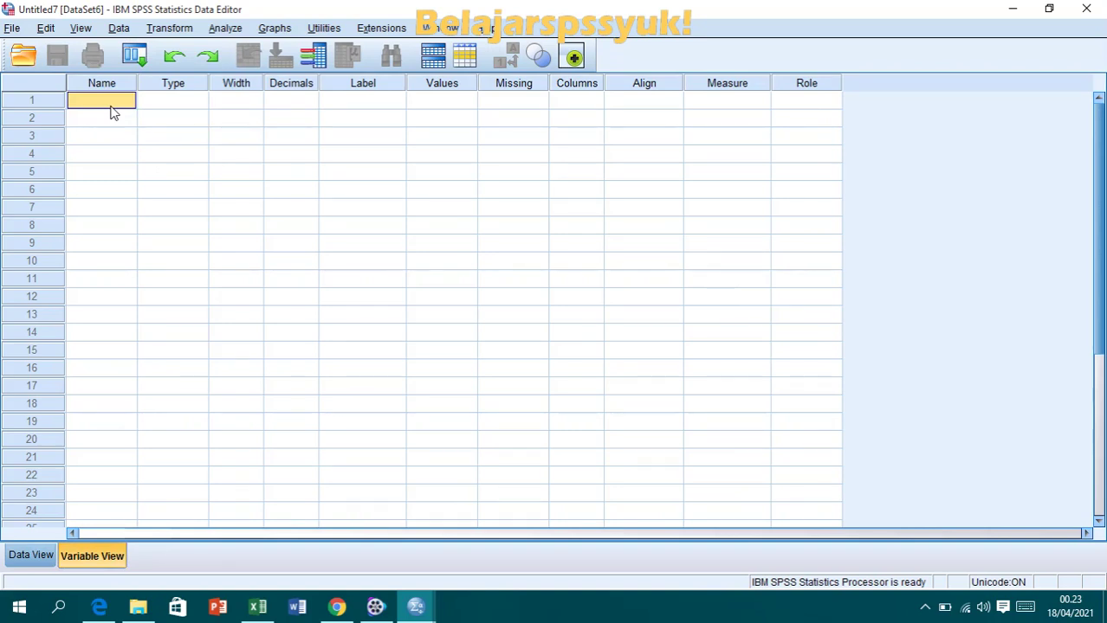
text(PRETEST)
click(100, 122)
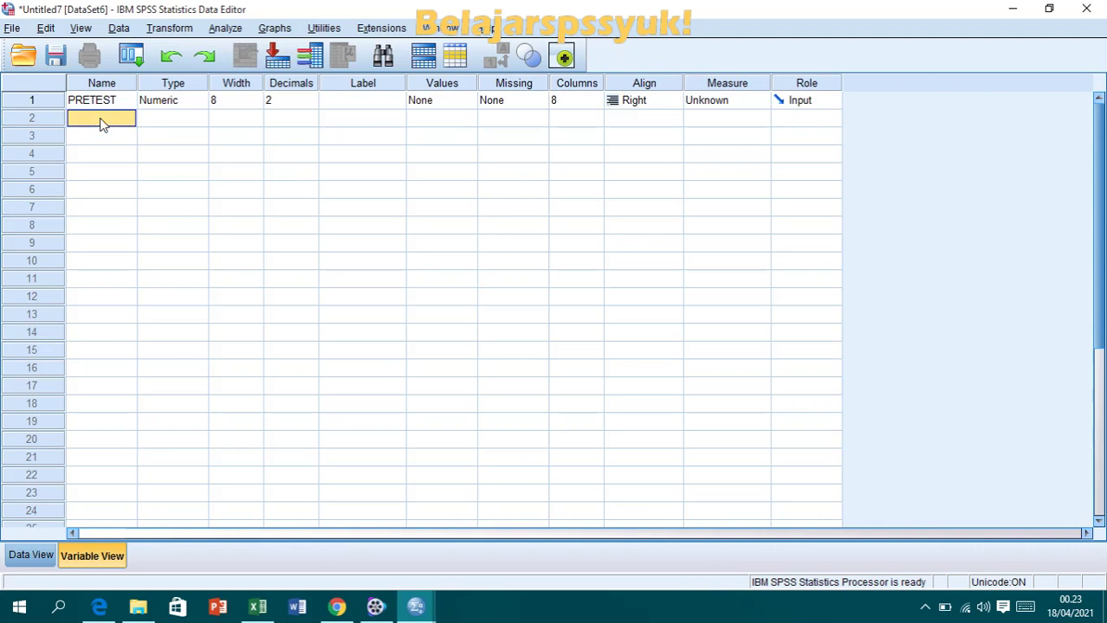
text(POSTTEST)
click(398, 117)
- Set the decimals of both PRETEST and POSTTEST to 0
click(302, 99)
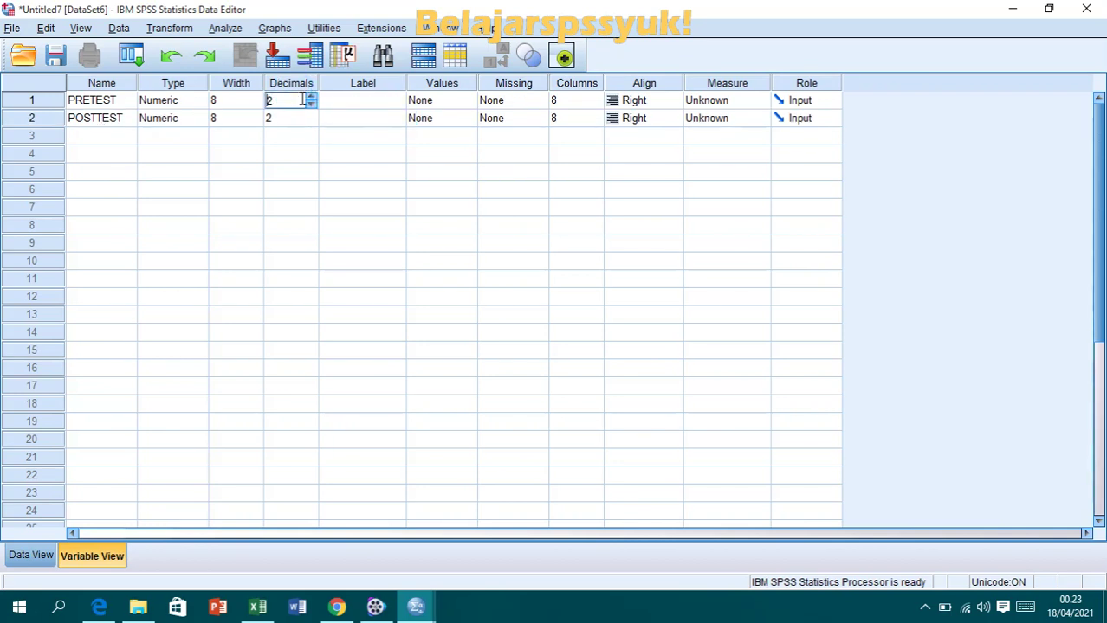
key(BackSpace)
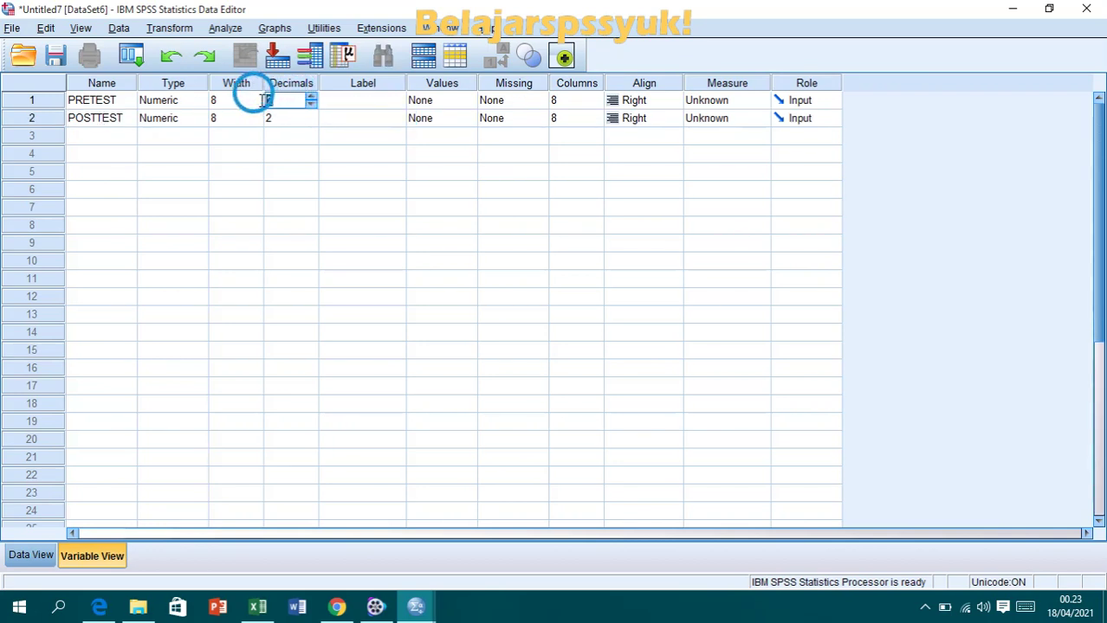
text(0)
click(279, 118)
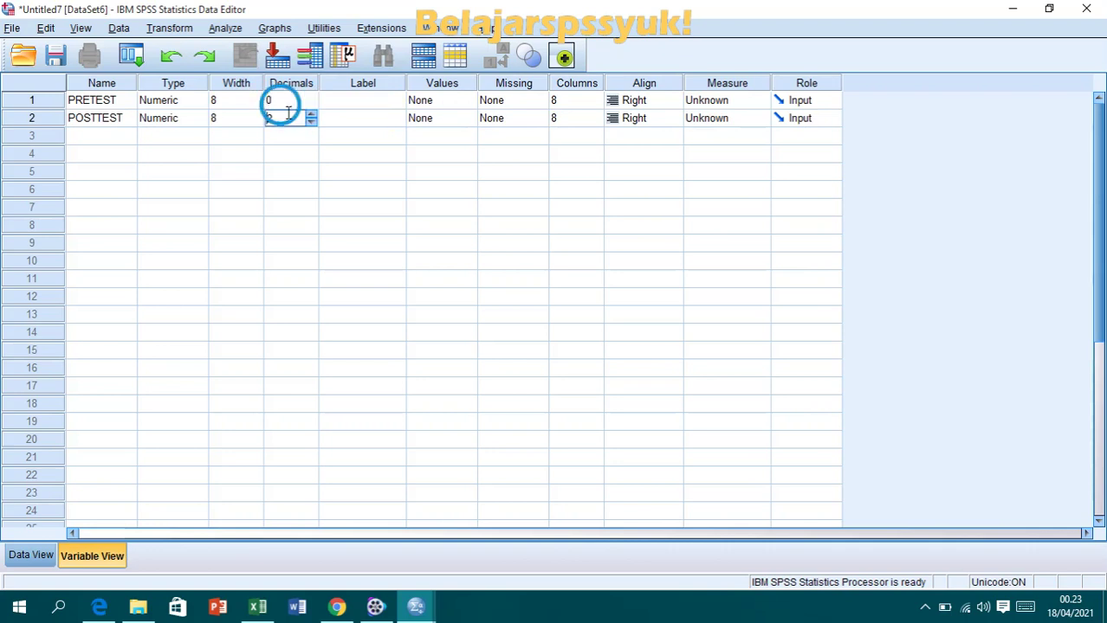
text(0)
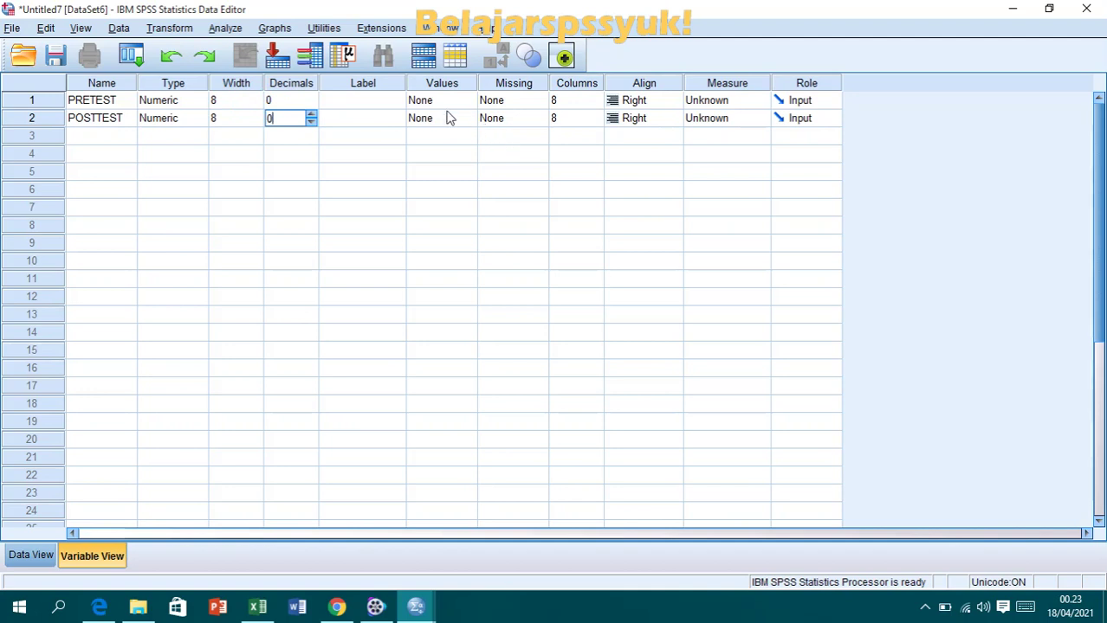
click(360, 124)
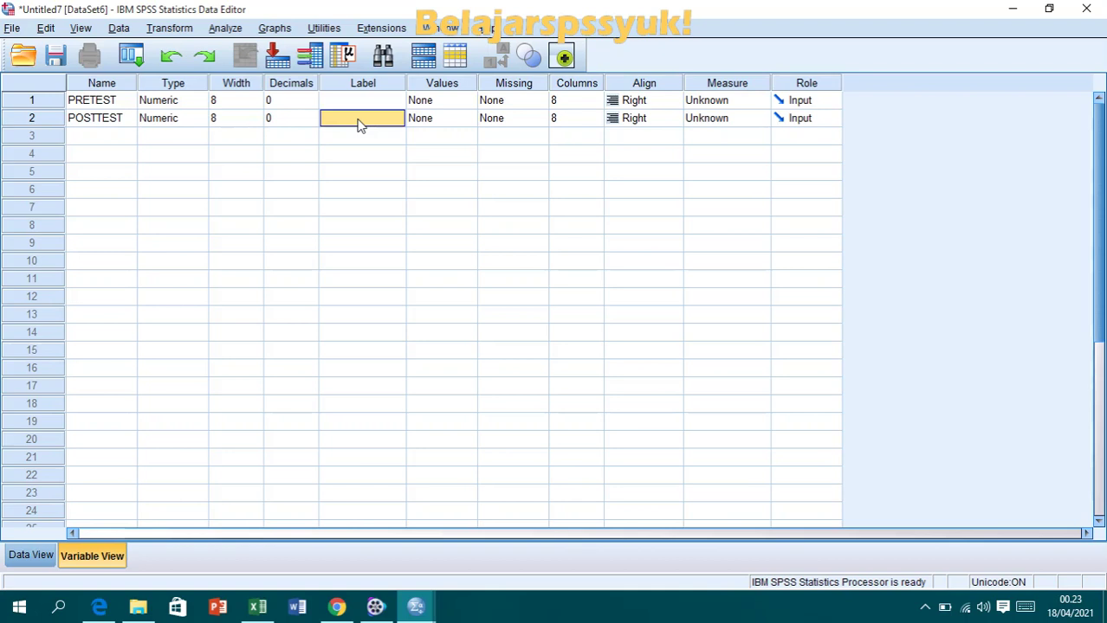
- Show the SPSS data grid, and copy the awal (X) and AKHIR (Y) scores in D6:E18 from Excel
click(26, 557)
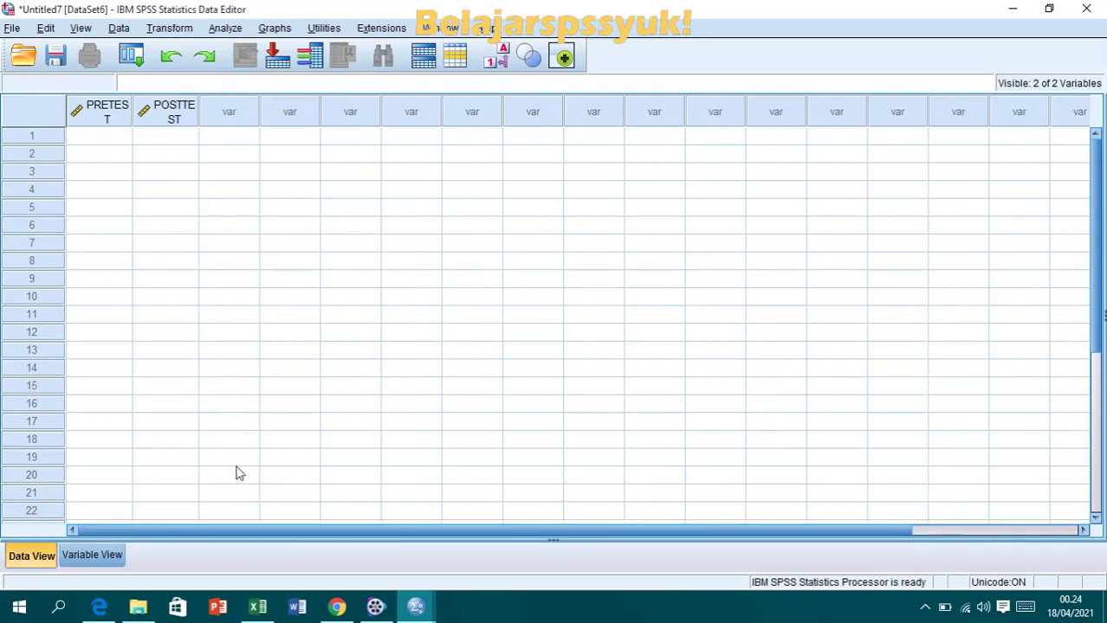
click(257, 606)
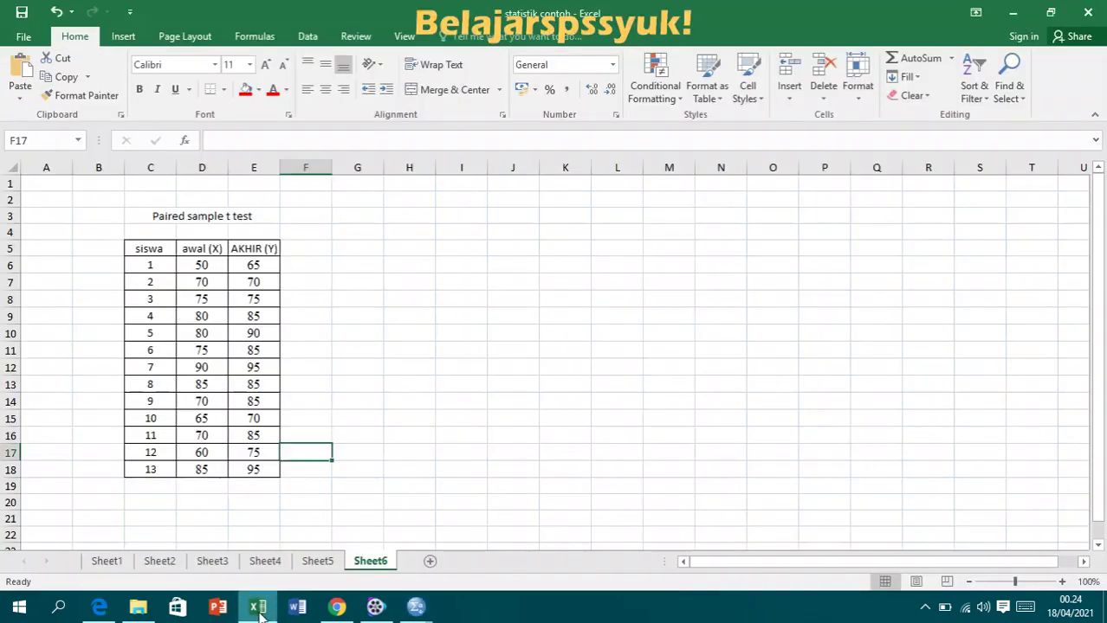
drag(203, 265, 257, 470)
key(ctrl+c)
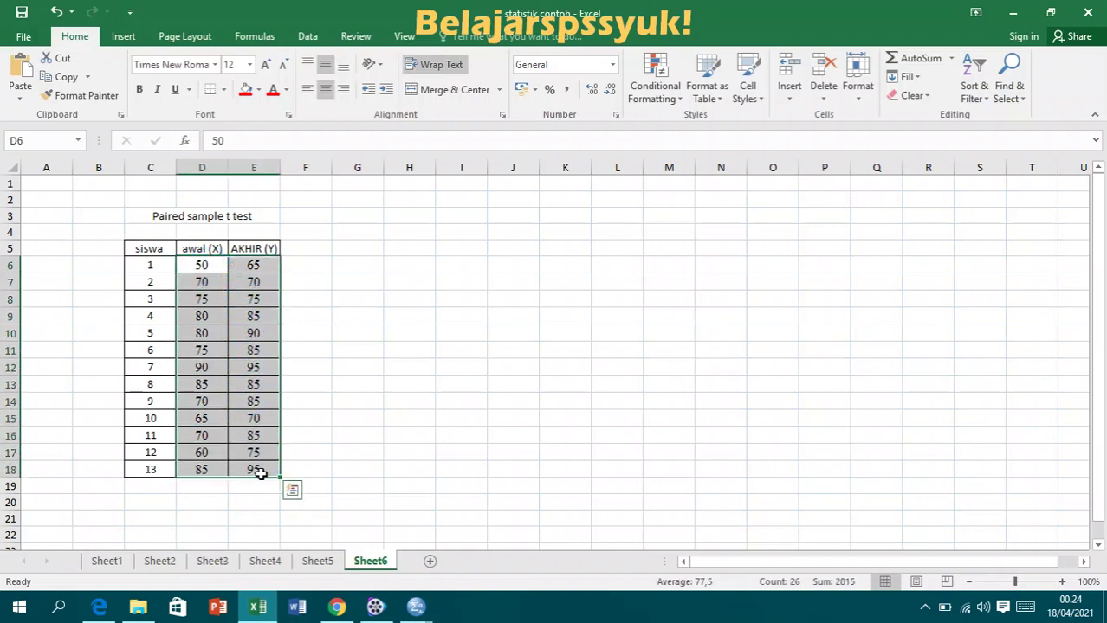
right_click(262, 479)
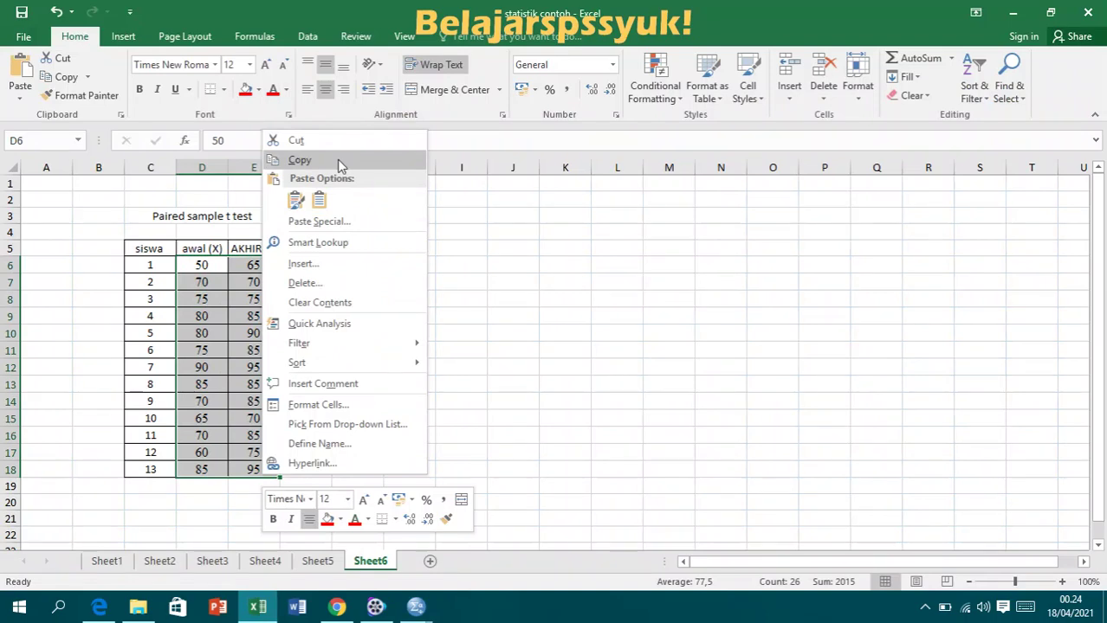
click(339, 162)
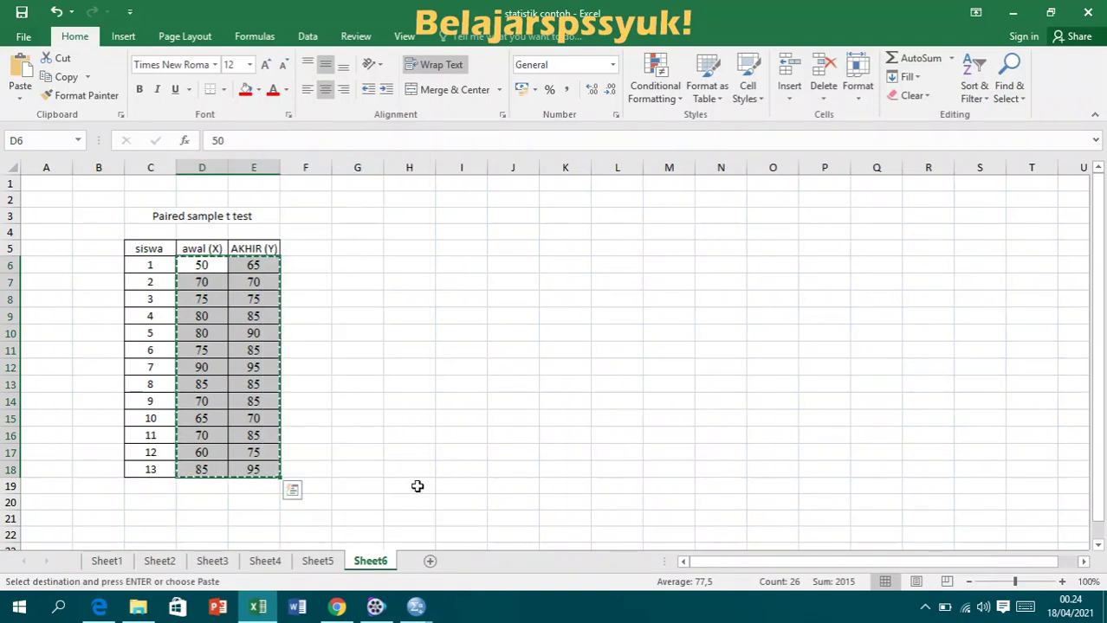
- Switch to the SPSS dataset and paste the copied scores into PRETEST and POSTTEST, starting at row 1
mouse_move(418, 612)
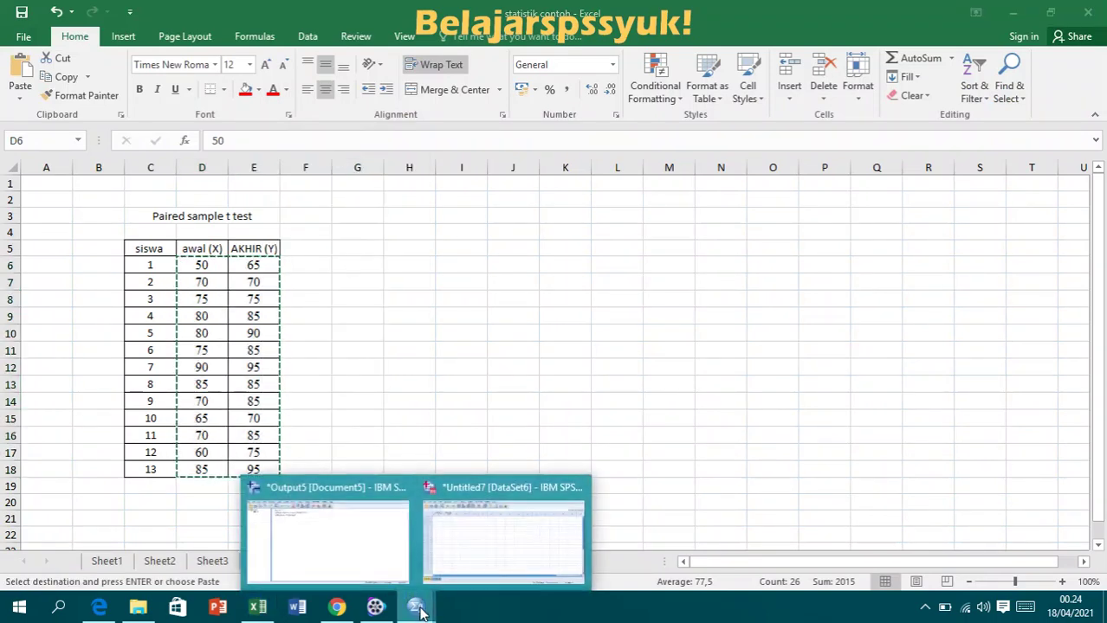
click(431, 558)
click(113, 141)
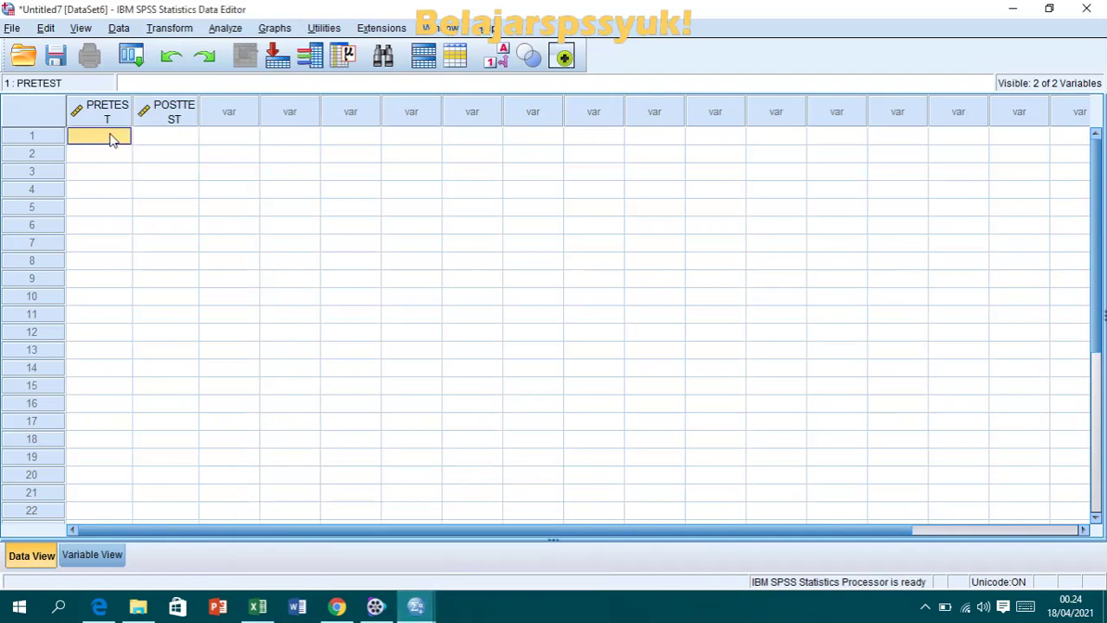
right_click(110, 140)
click(145, 226)
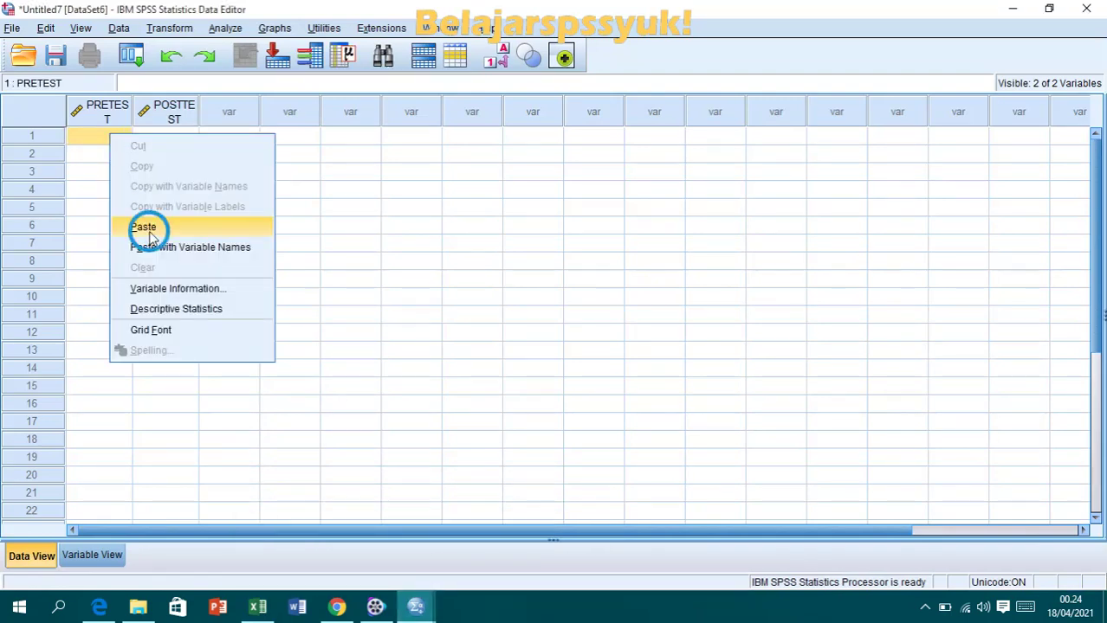
click(252, 281)
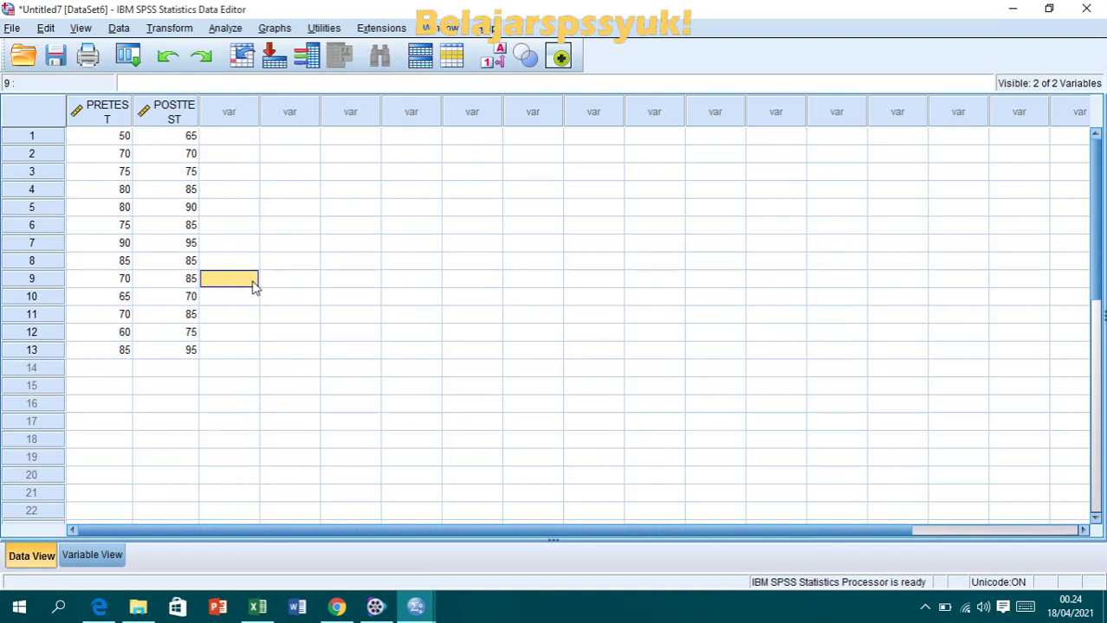
click(247, 314)
click(244, 354)
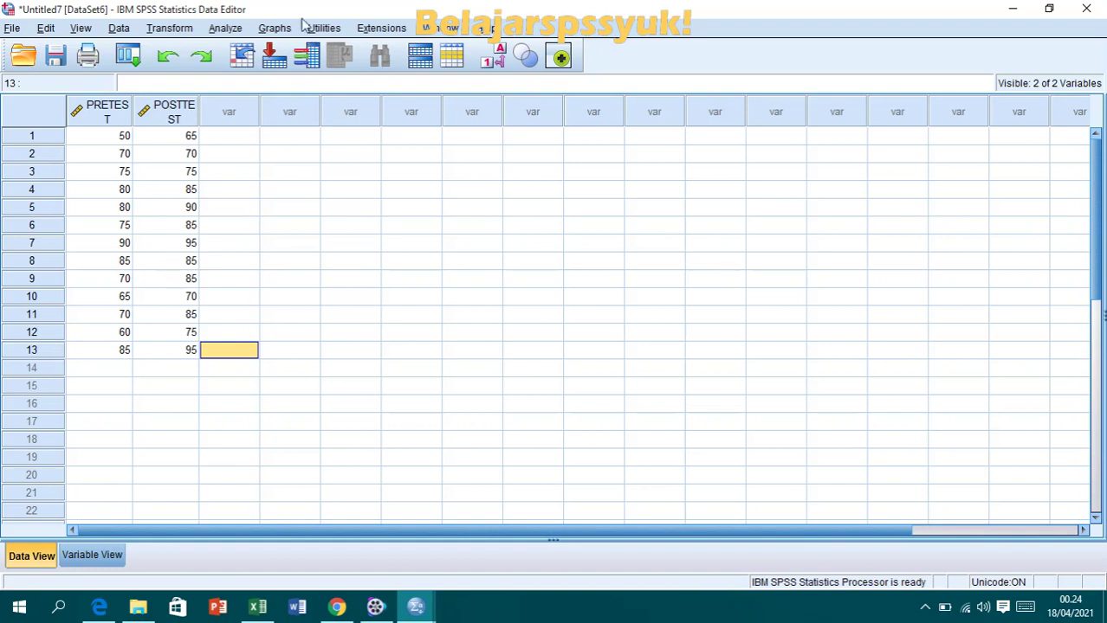
- Start an Explore analysis under descriptive statistics with PRETEST and POSTTEST as dependent variables
click(232, 31)
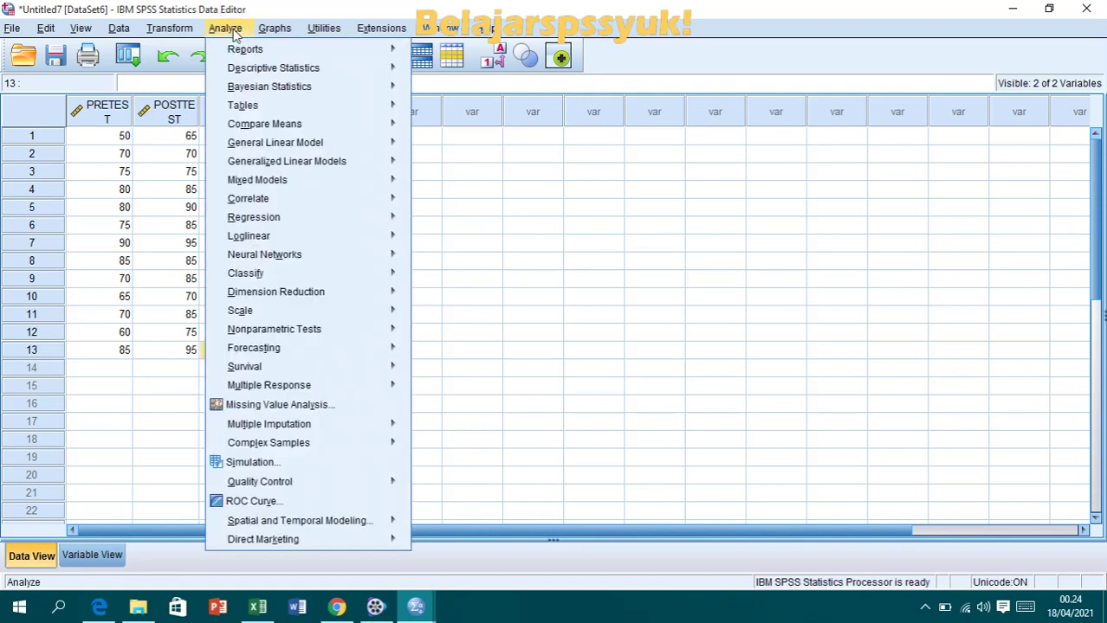
mouse_move(286, 91)
mouse_move(327, 71)
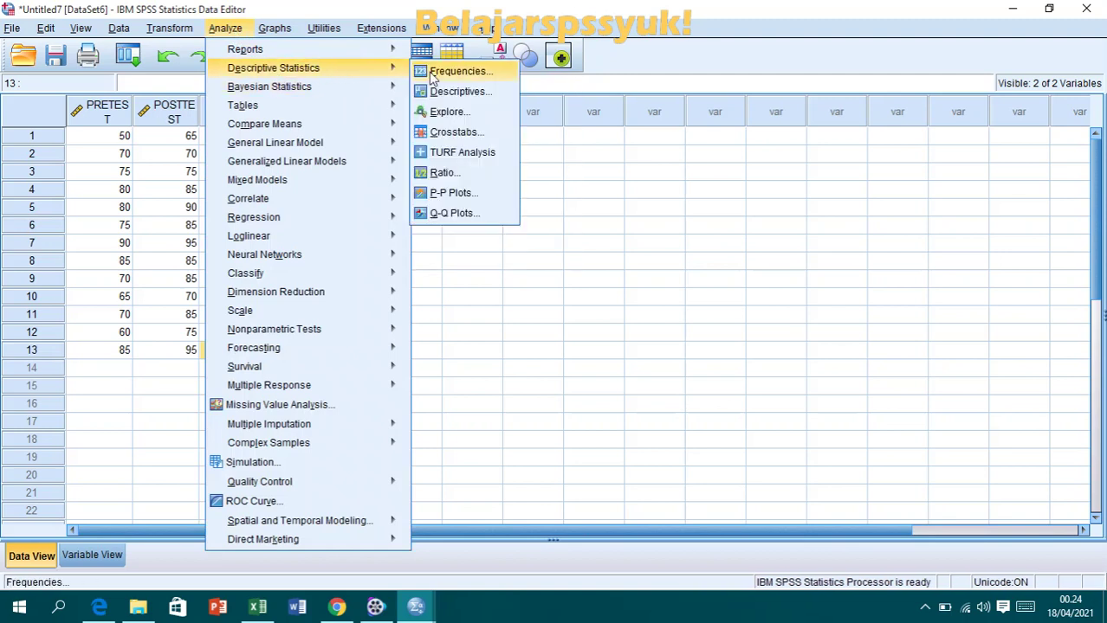
click(448, 113)
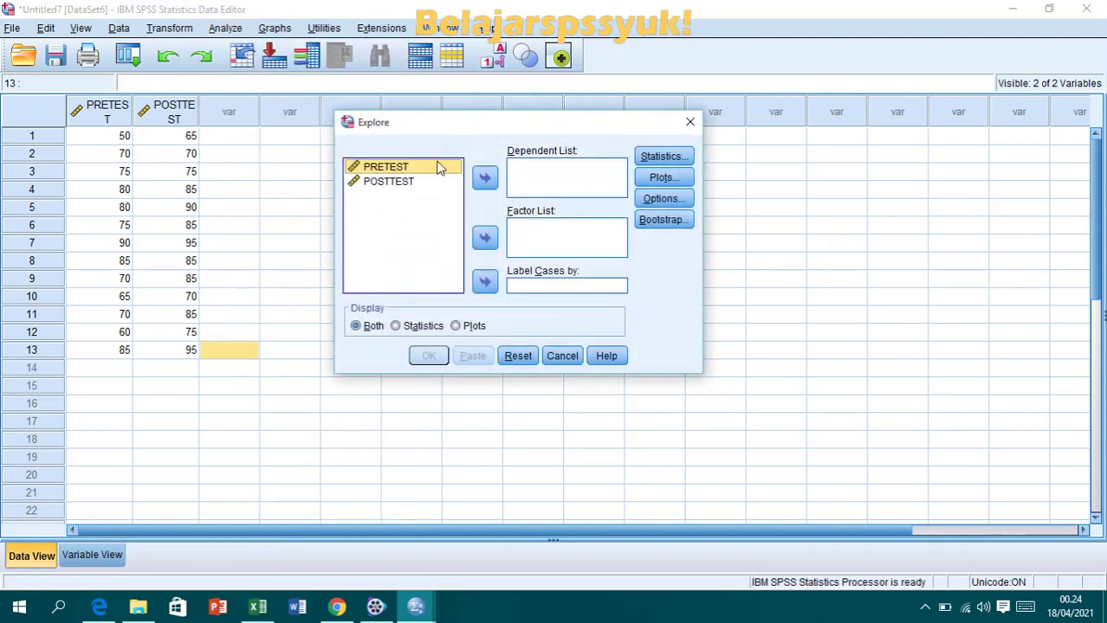
click(485, 179)
click(437, 176)
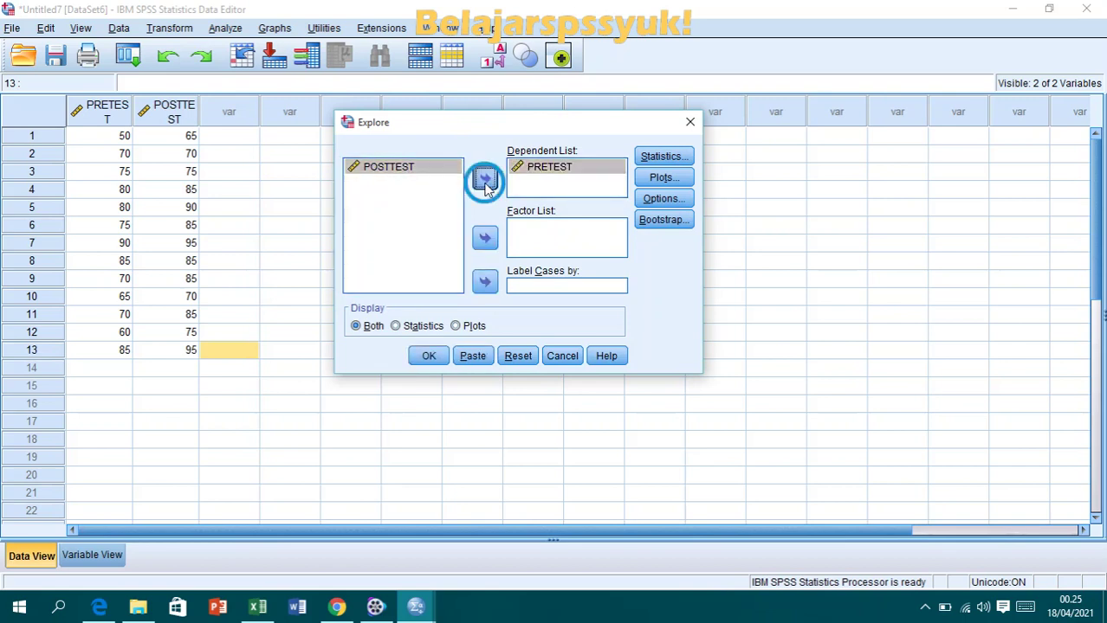
click(488, 188)
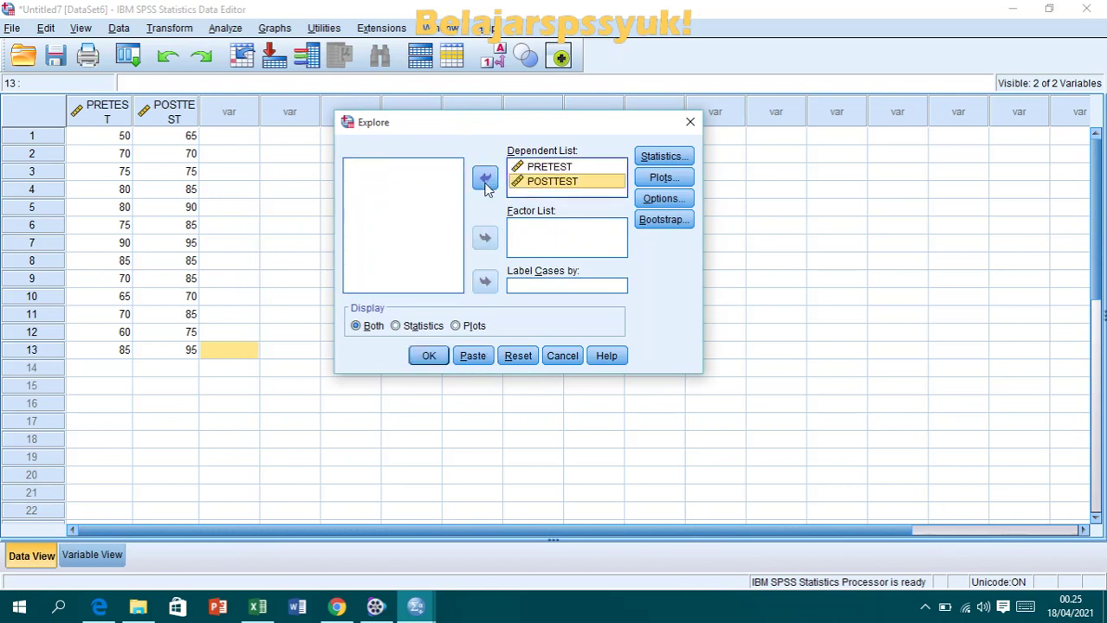
- Add normality plots with tests to the Explore analysis and run it
click(667, 178)
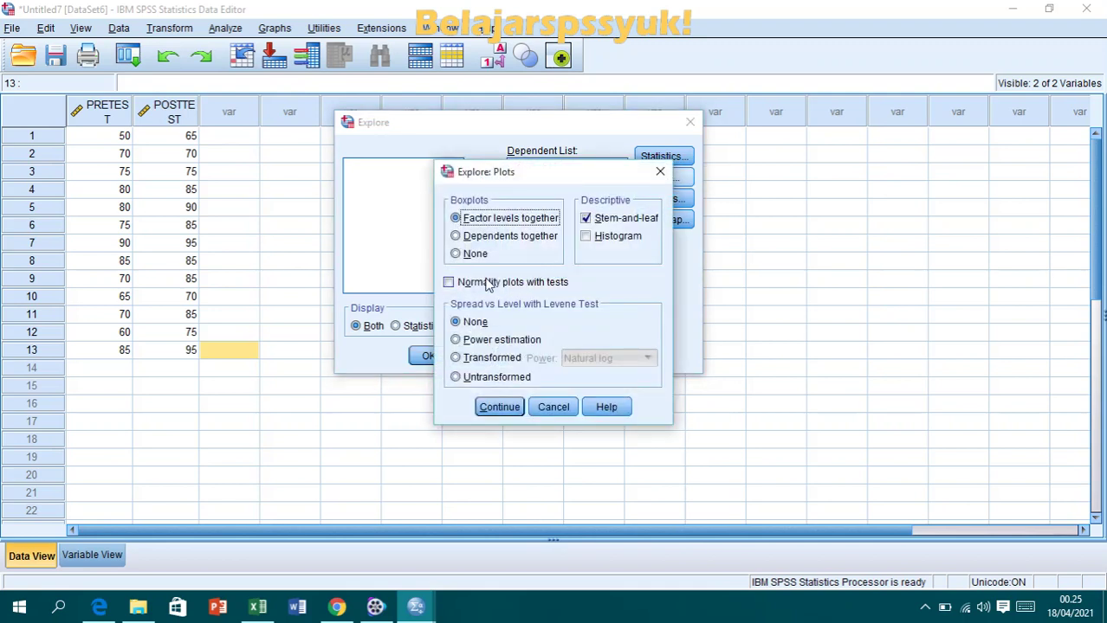
click(449, 286)
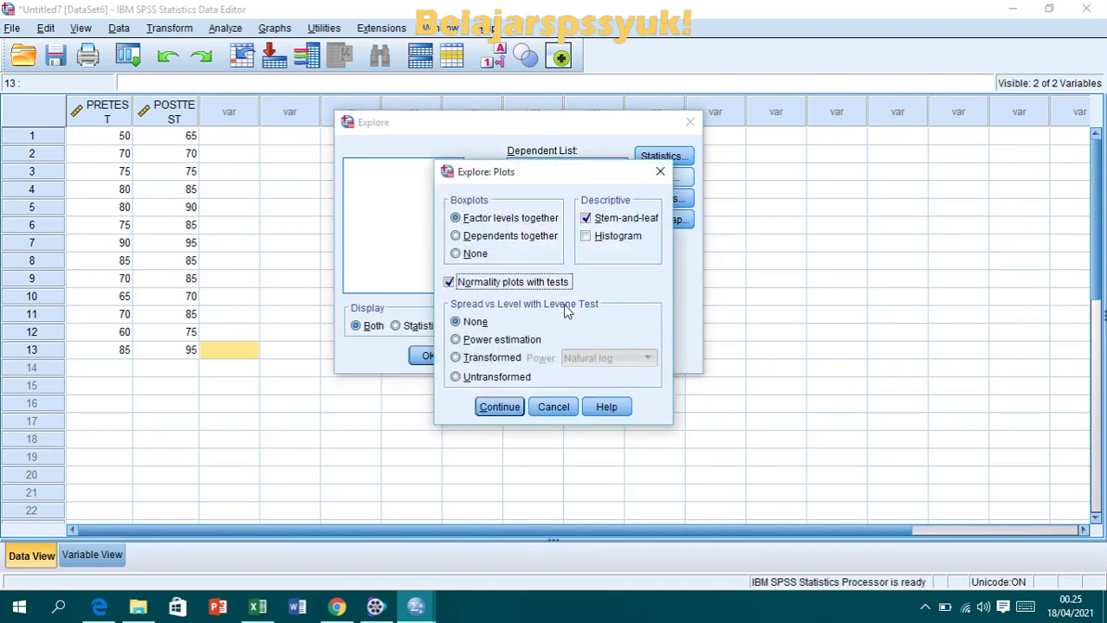
click(501, 407)
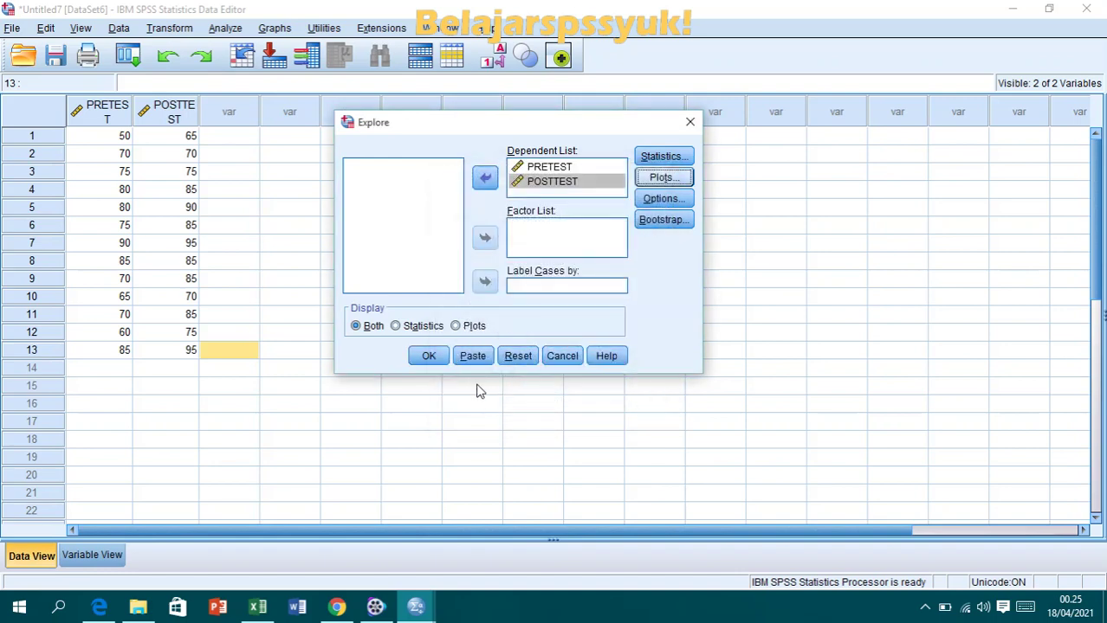
click(429, 356)
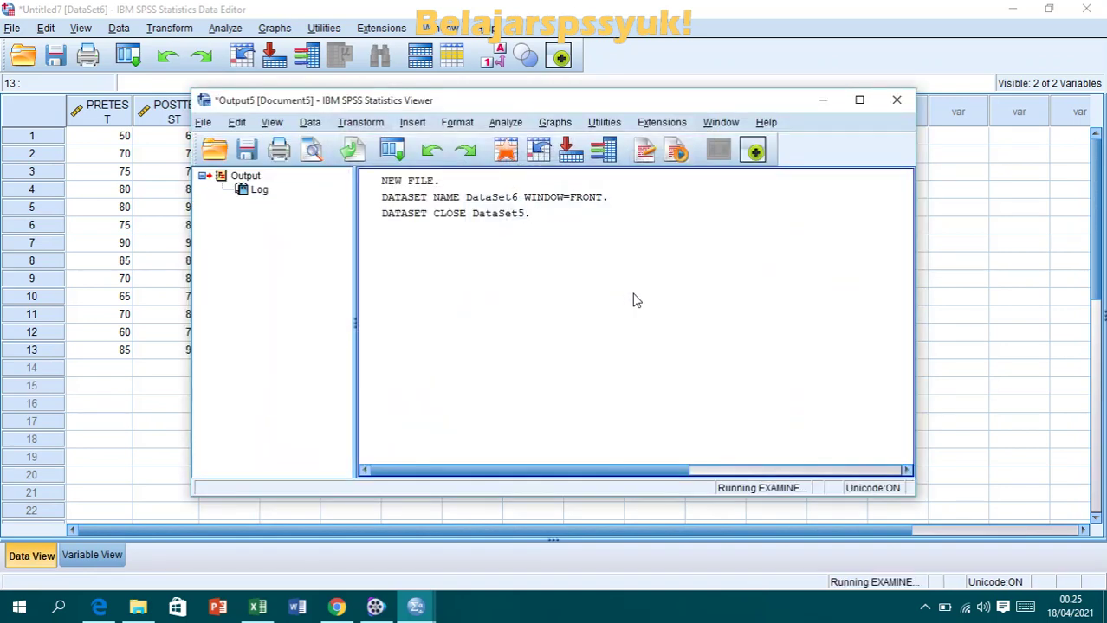
- Maximize the output viewer and compare the Tests of Normality table with the normality decision rules in the PDF open in Edge
click(859, 100)
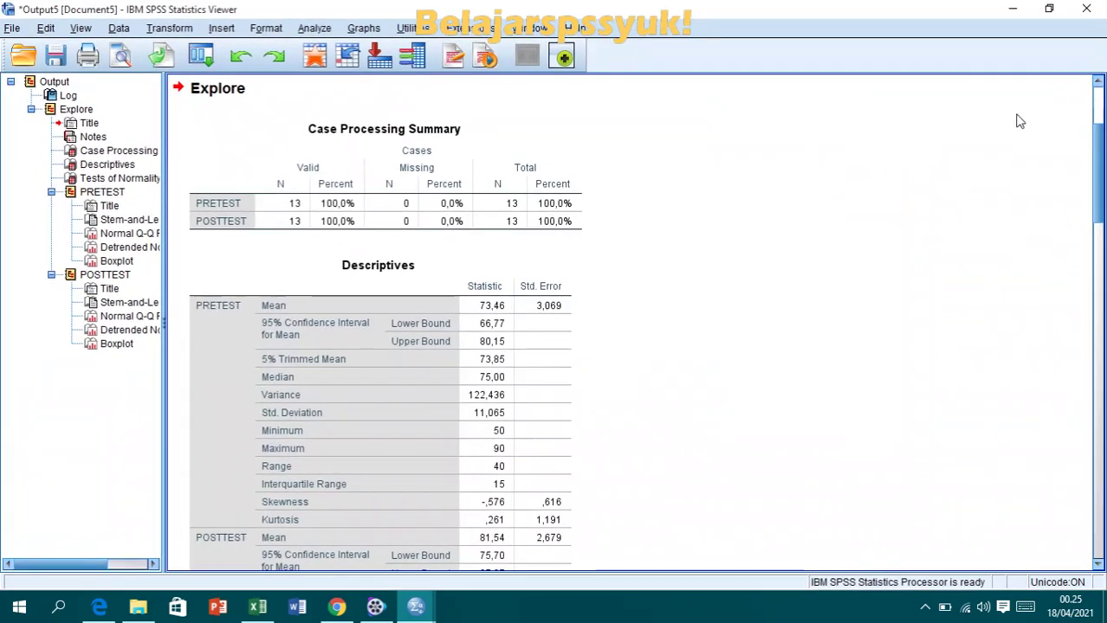
drag(1097, 163, 1098, 279)
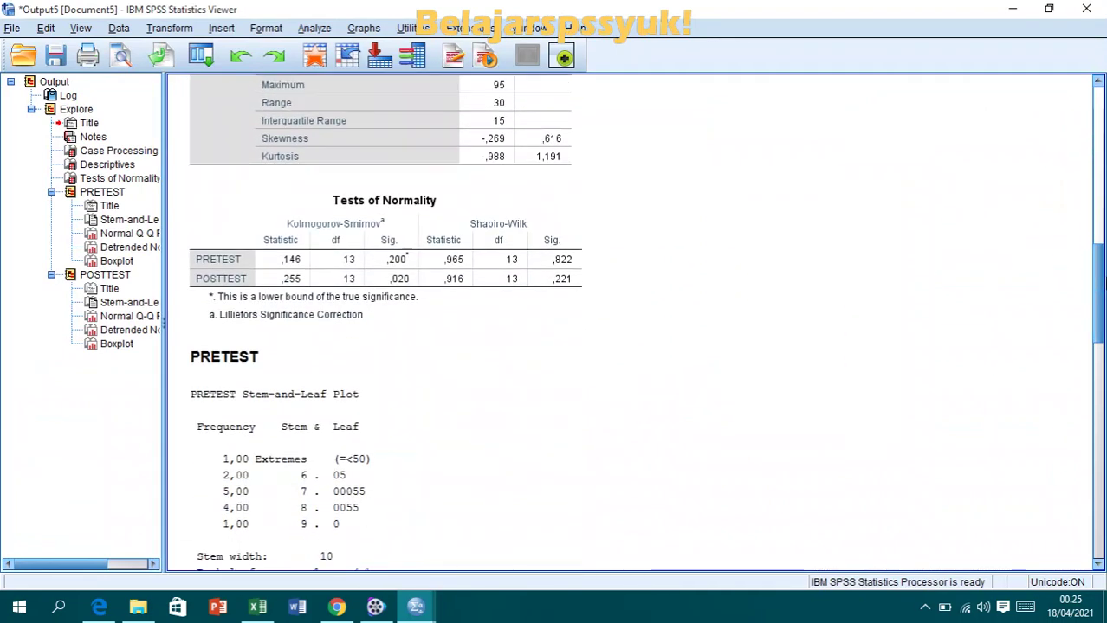
click(476, 246)
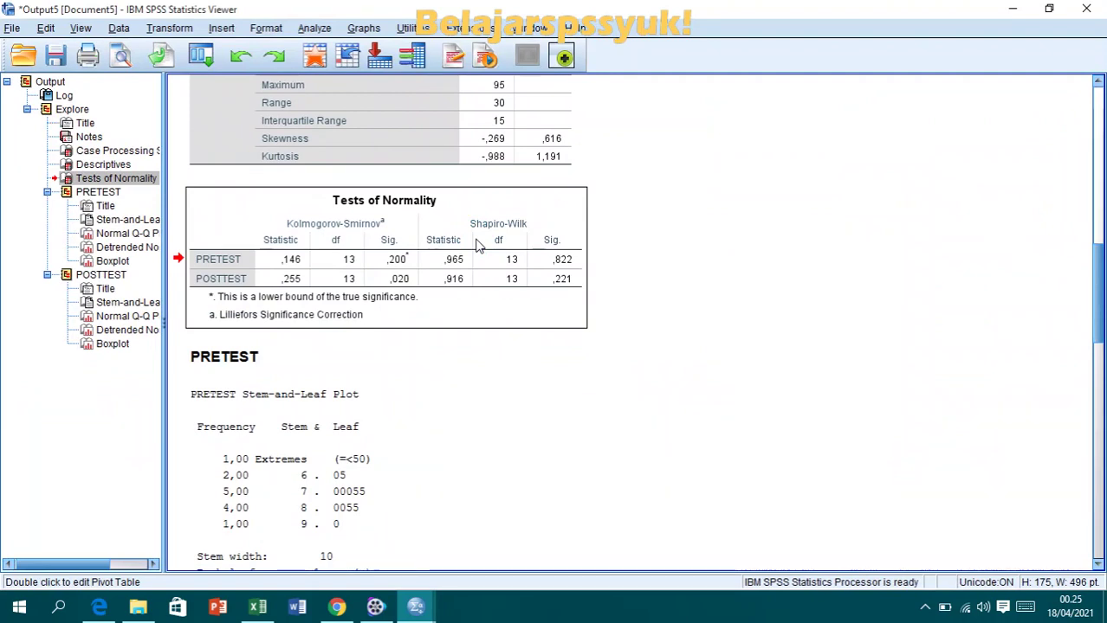
click(103, 608)
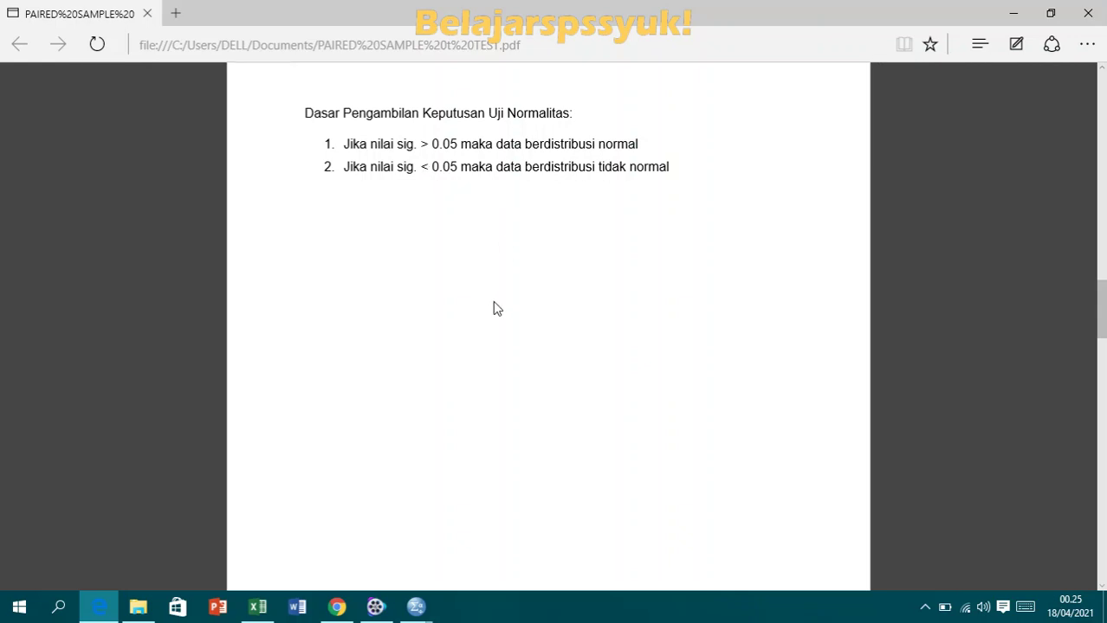
mouse_move(414, 610)
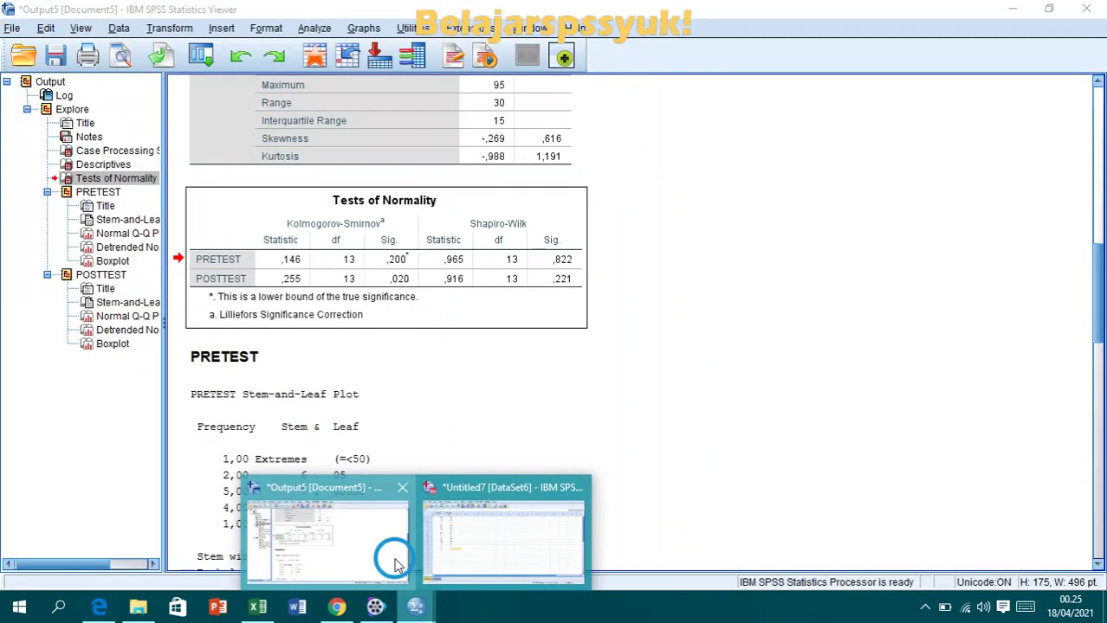
click(394, 554)
click(529, 295)
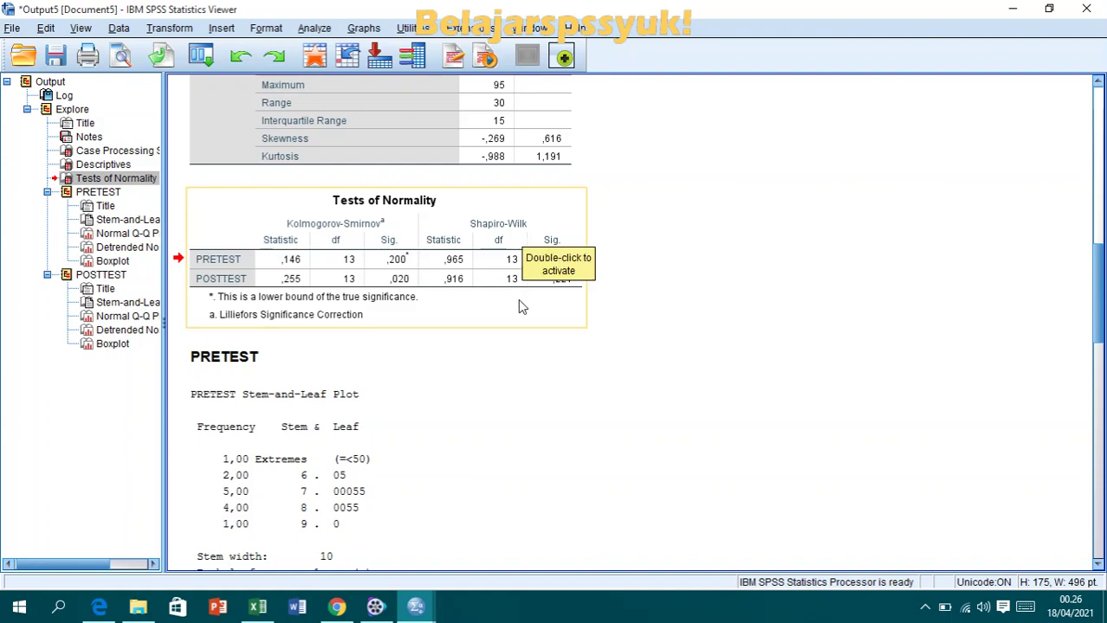
- Check the Excel score table against the SPSS normality output, and view the PDF's decision rules through the Paired Sample Correlation section
click(257, 608)
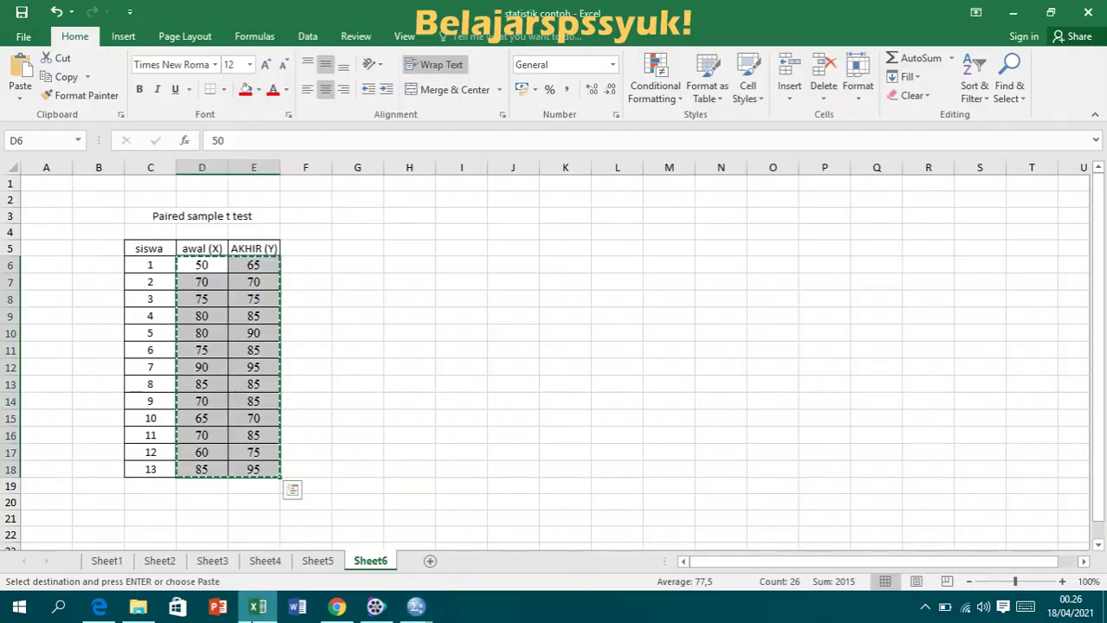
mouse_move(415, 608)
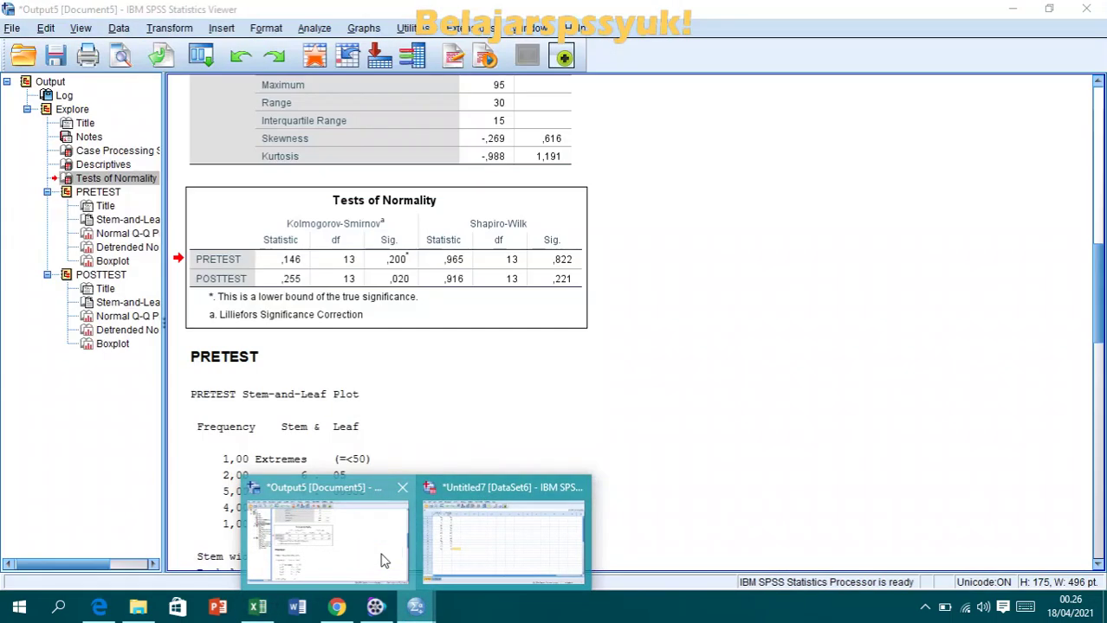
click(387, 563)
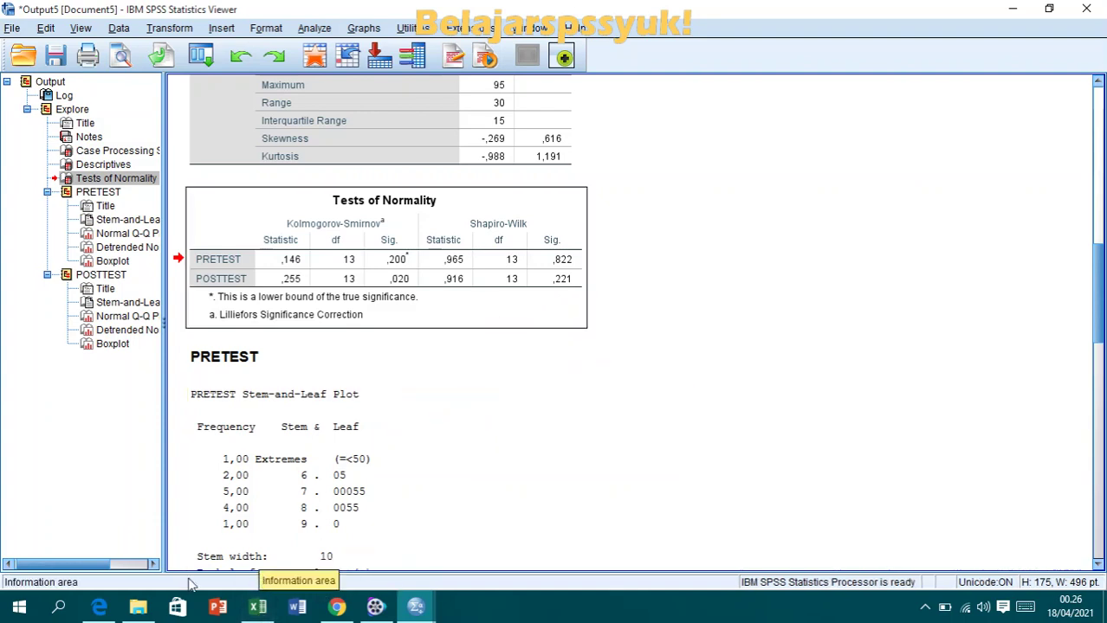
click(101, 608)
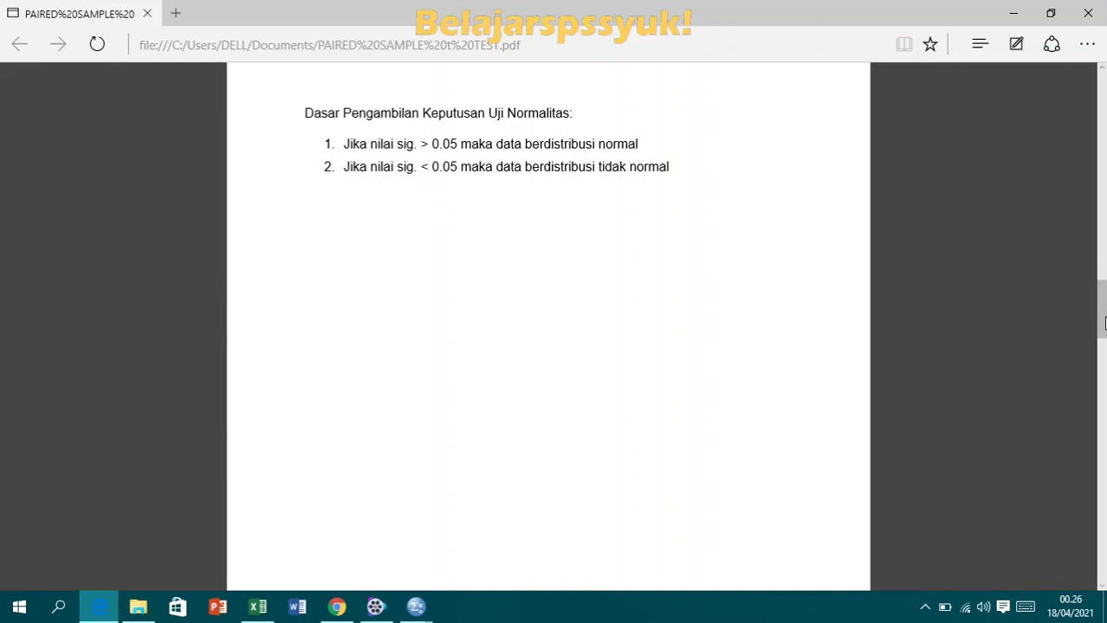
drag(1103, 323, 1103, 417)
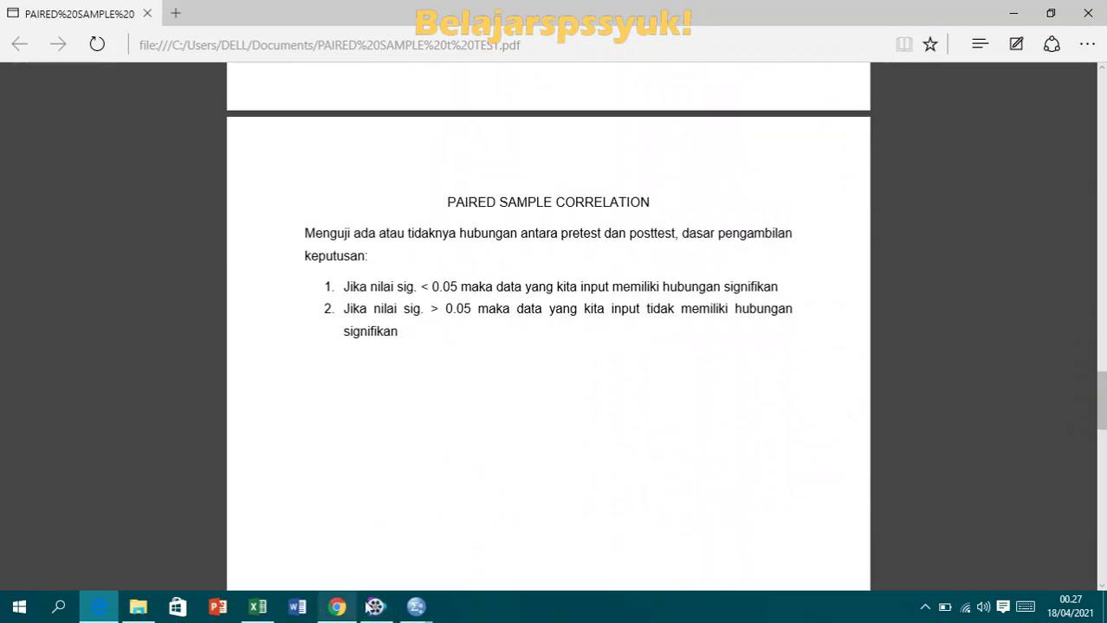
- Switch to the SPSS dataset and set up a Paired-Samples T Test with PRETEST as Variable1 and POSTTEST as Variable2 of pair 1
click(417, 607)
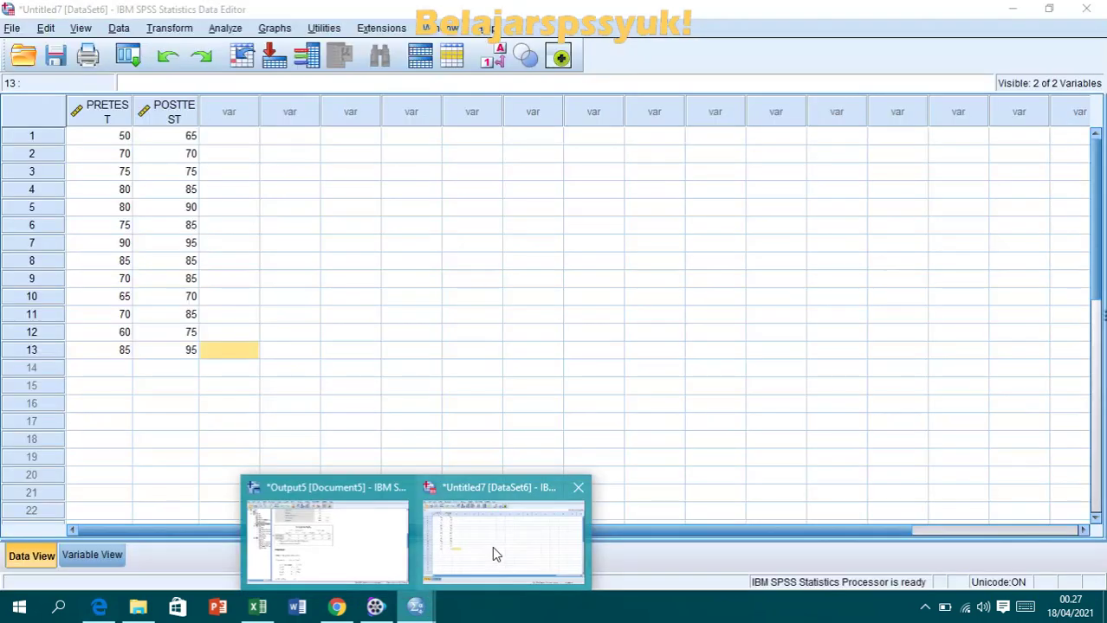
click(492, 546)
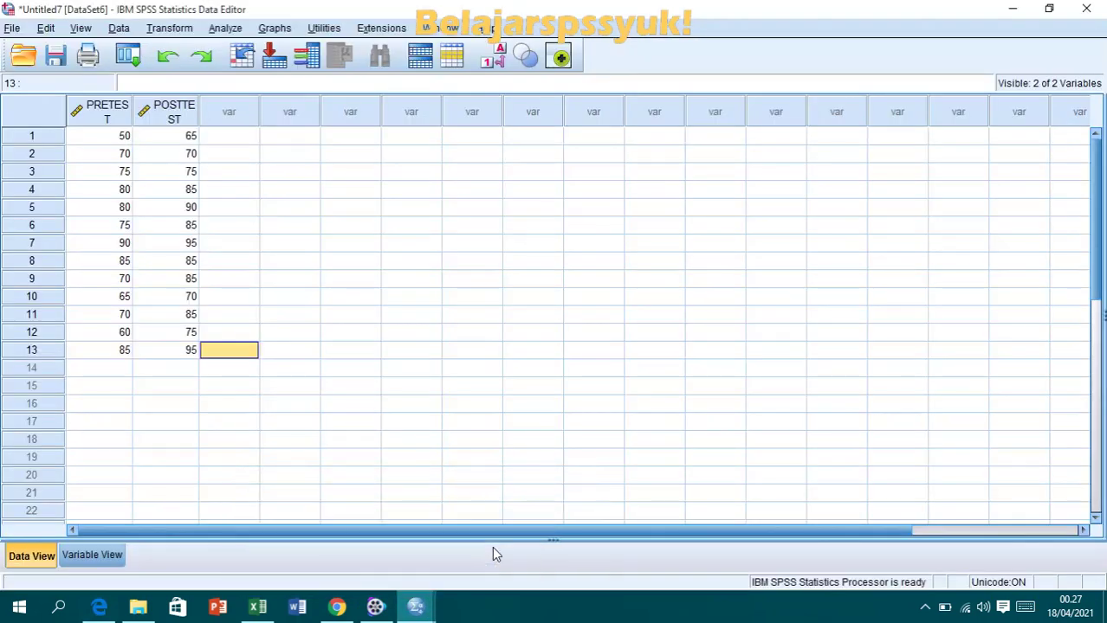
click(224, 28)
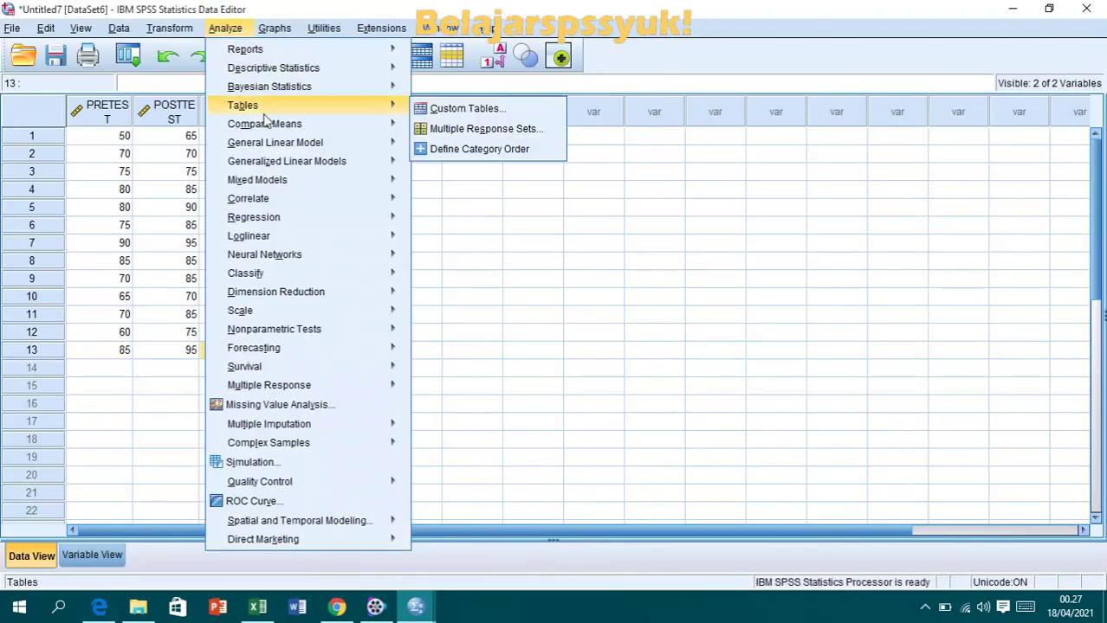
mouse_move(331, 128)
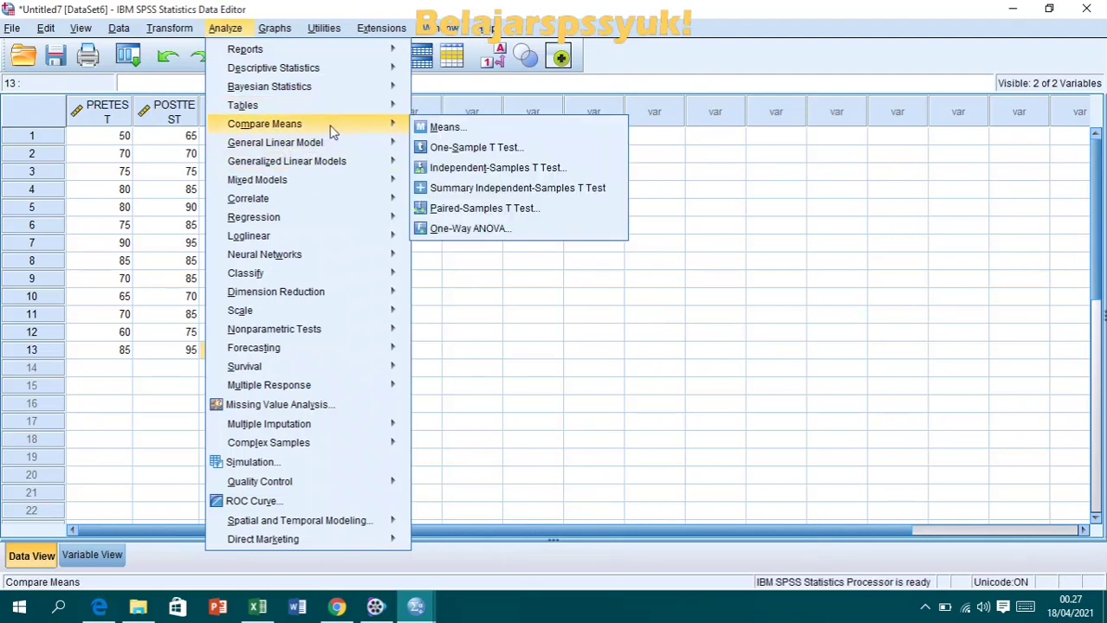
click(478, 210)
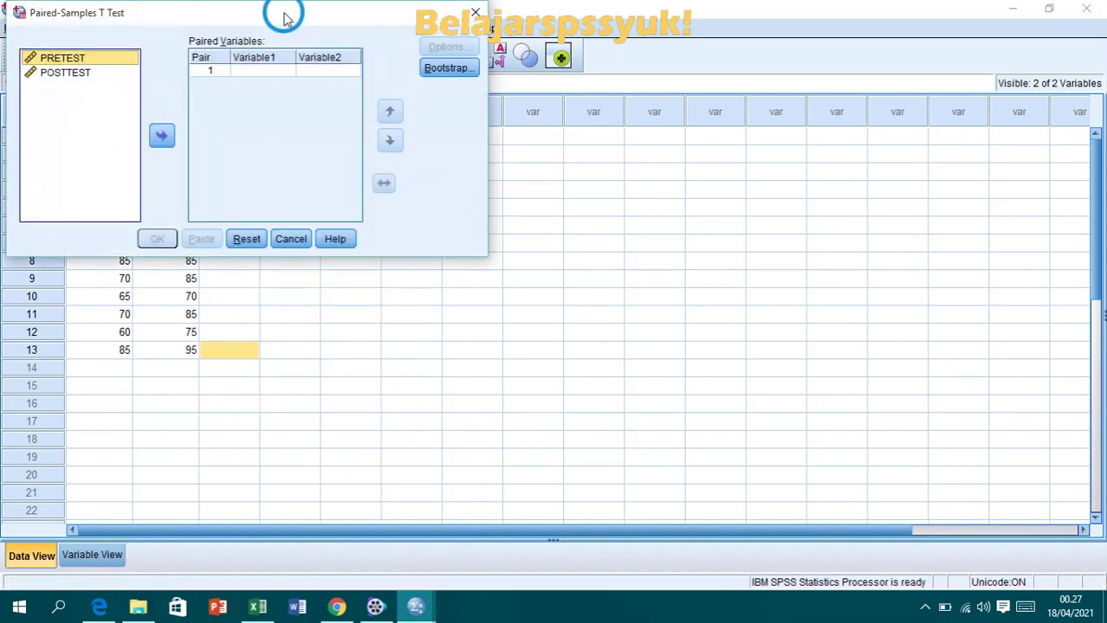
drag(279, 10, 563, 136)
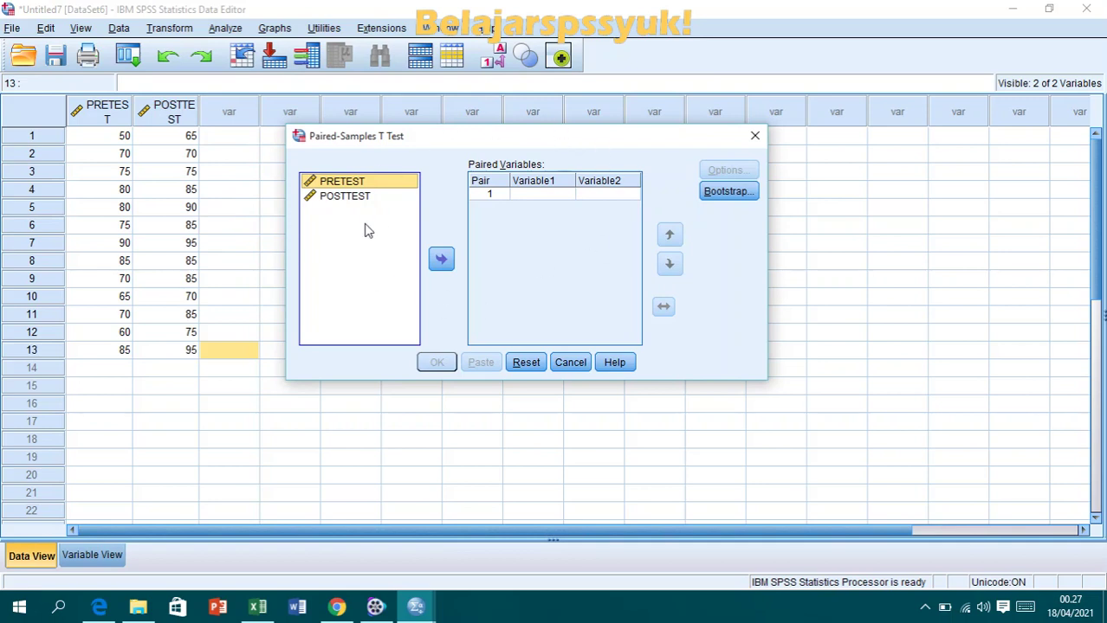
click(360, 184)
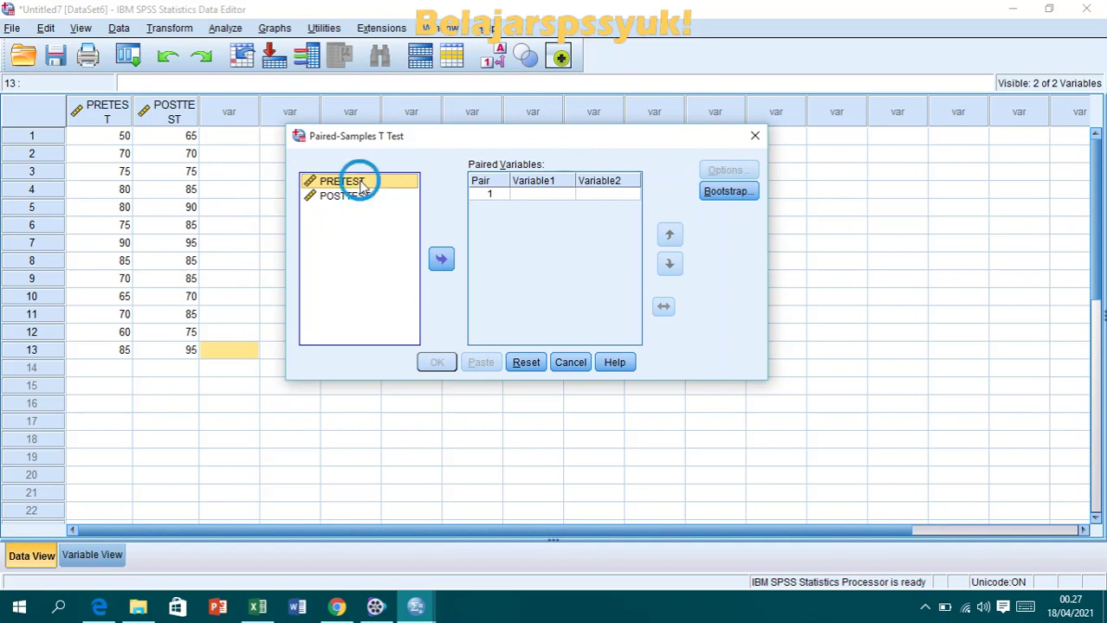
click(441, 259)
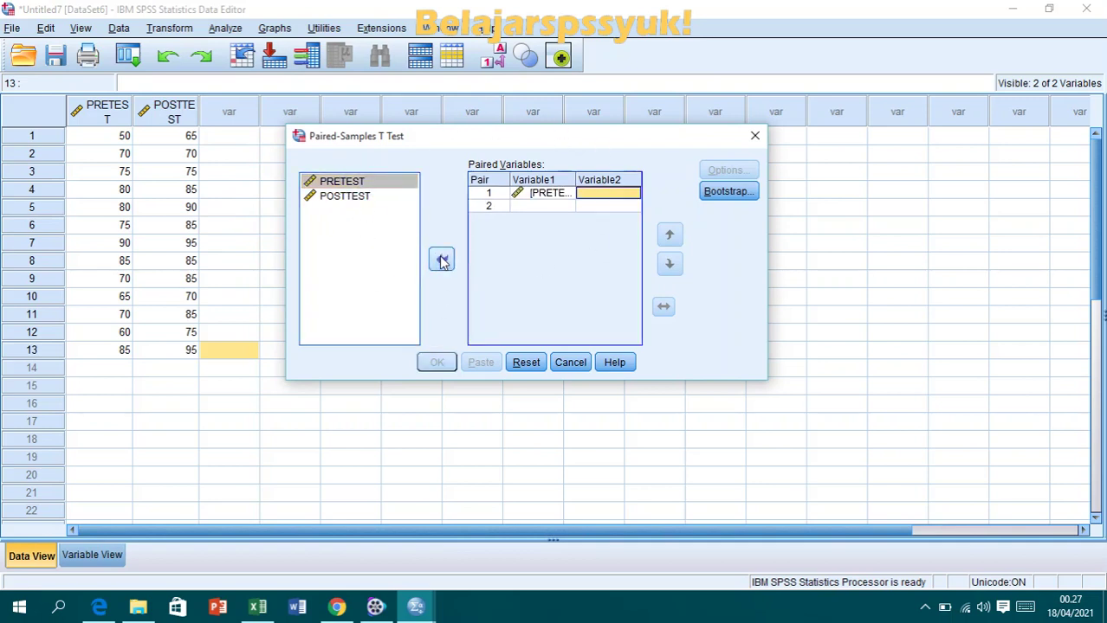
click(368, 197)
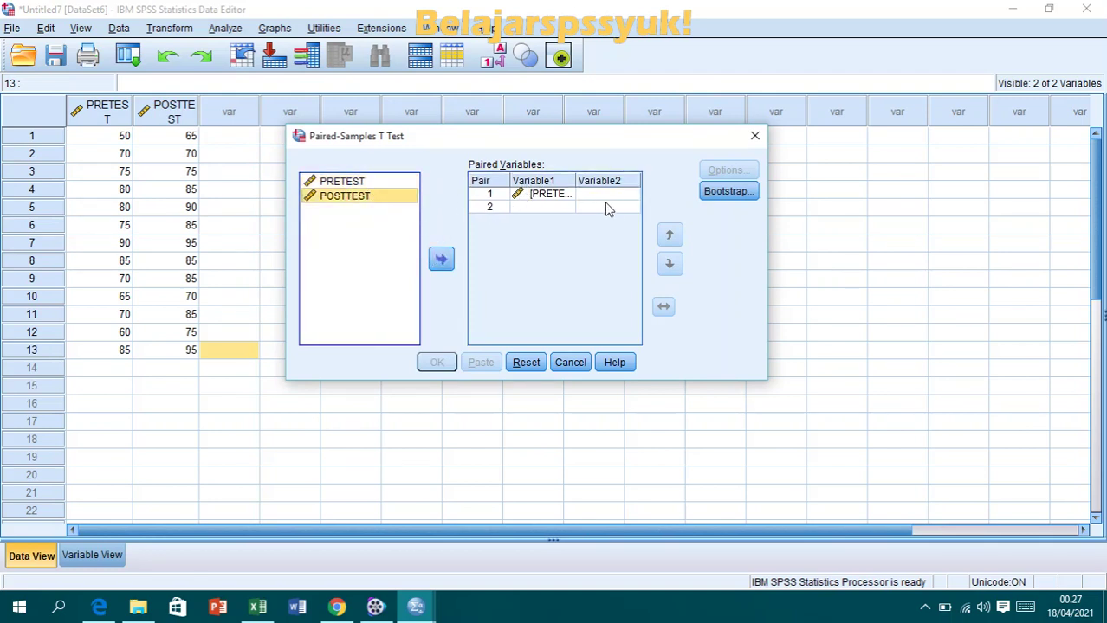
click(433, 259)
click(441, 260)
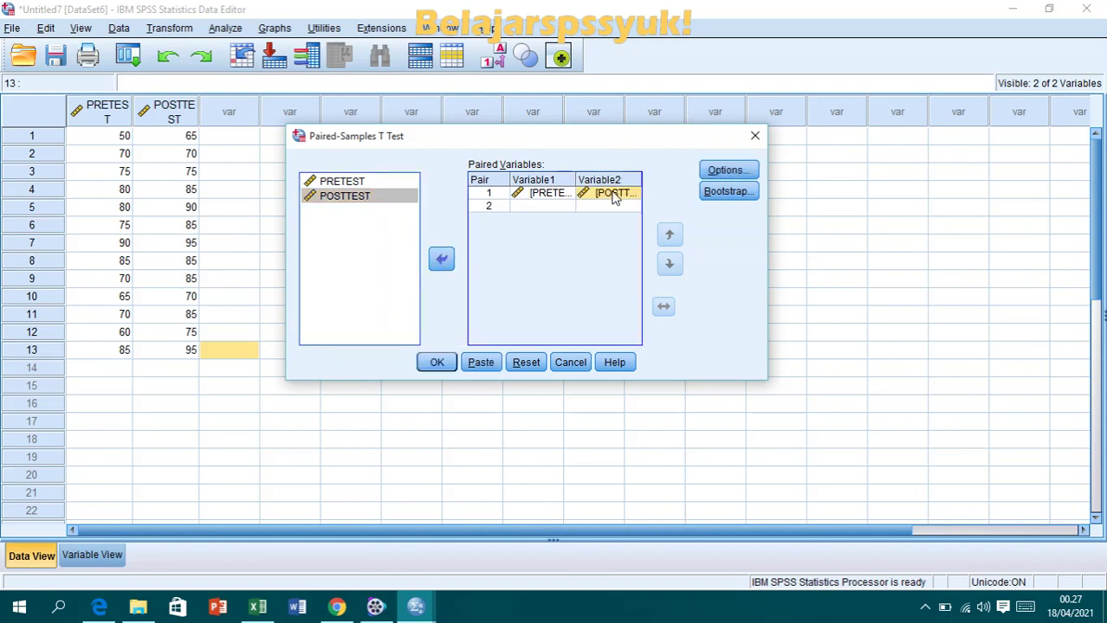
- Keep the confidence interval at 95% with cases excluded analysis by analysis, and run the paired-samples t test
click(728, 170)
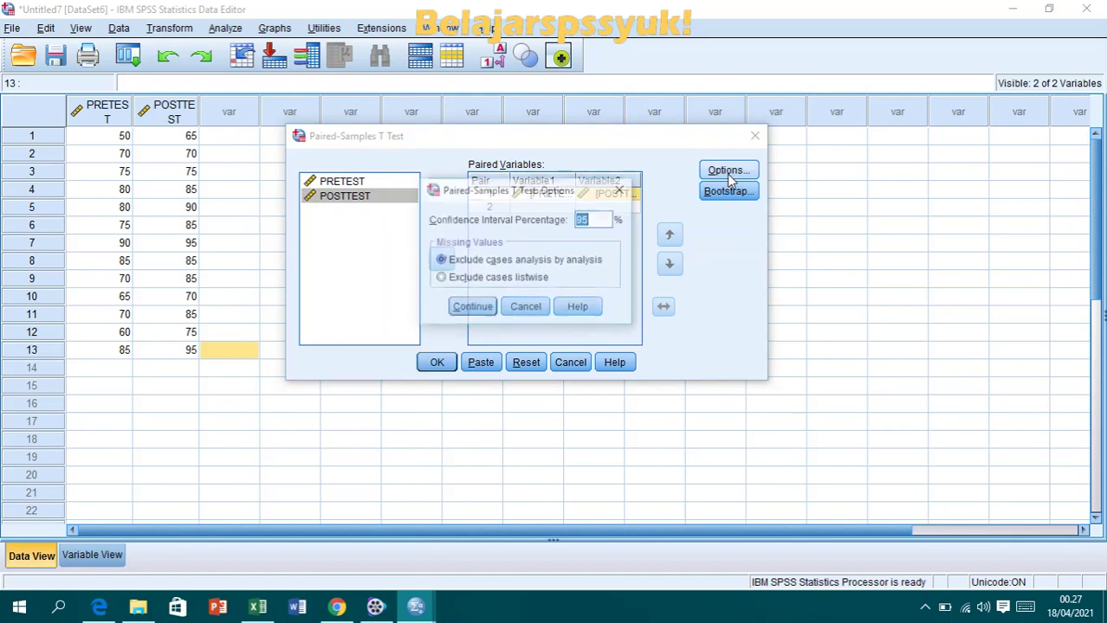
click(608, 225)
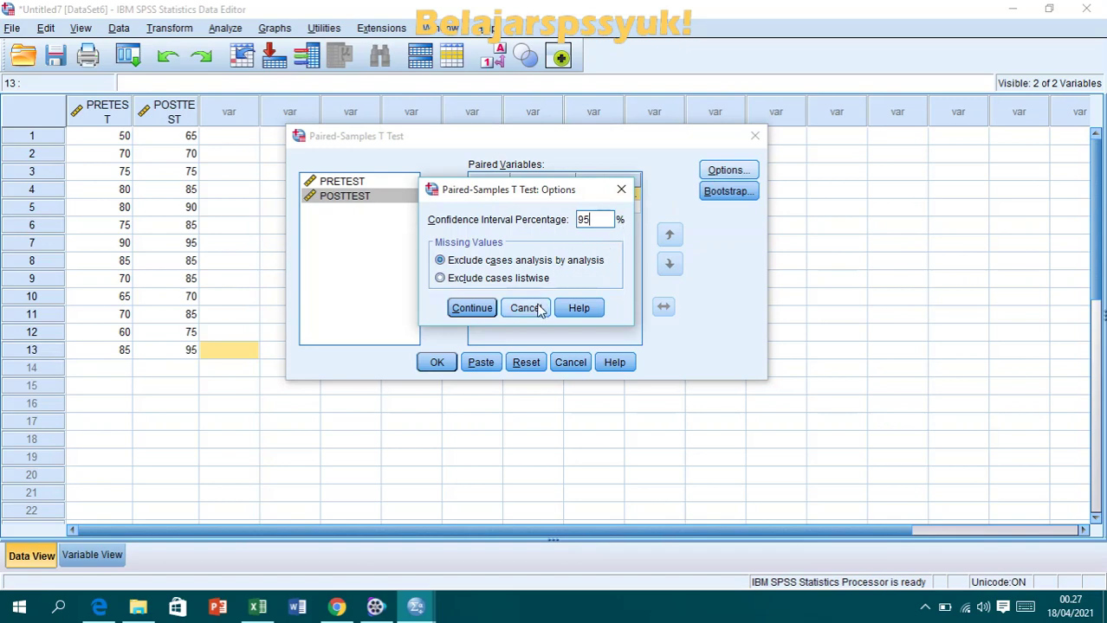
click(485, 310)
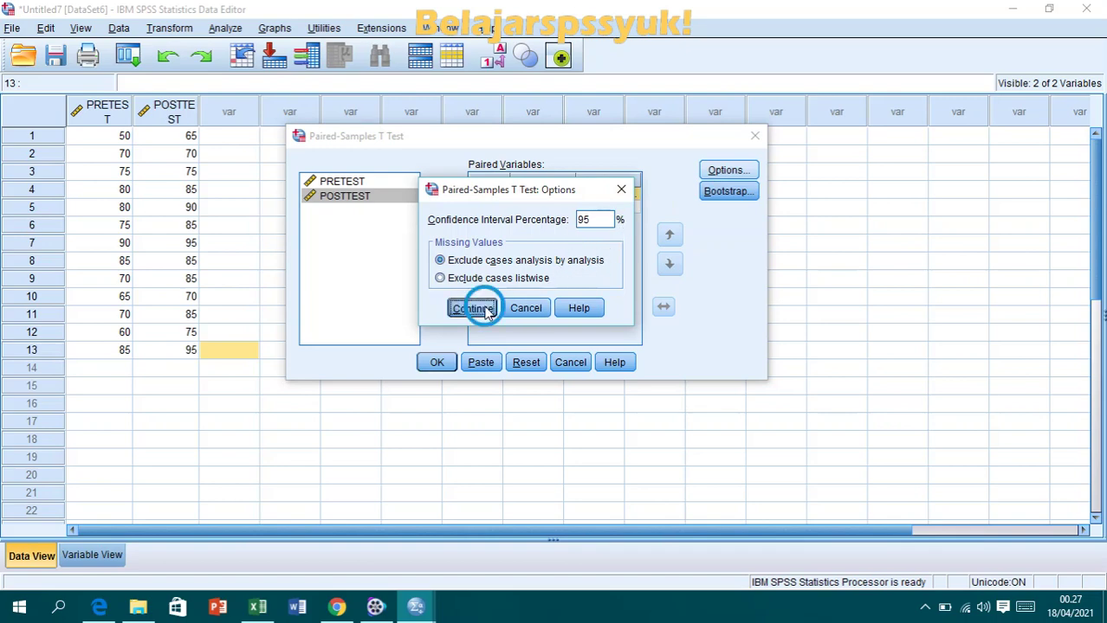
click(439, 363)
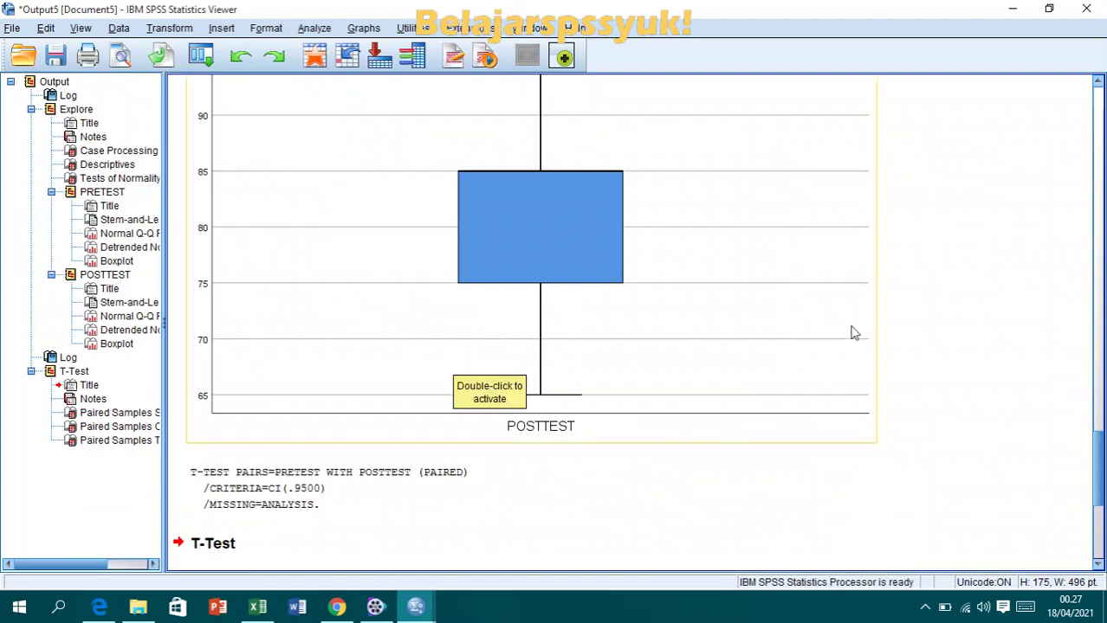
- Examine the Paired Samples Statistics, Correlations and Test tables in the T-Test output, focusing on the statistics table
drag(1098, 421, 1098, 489)
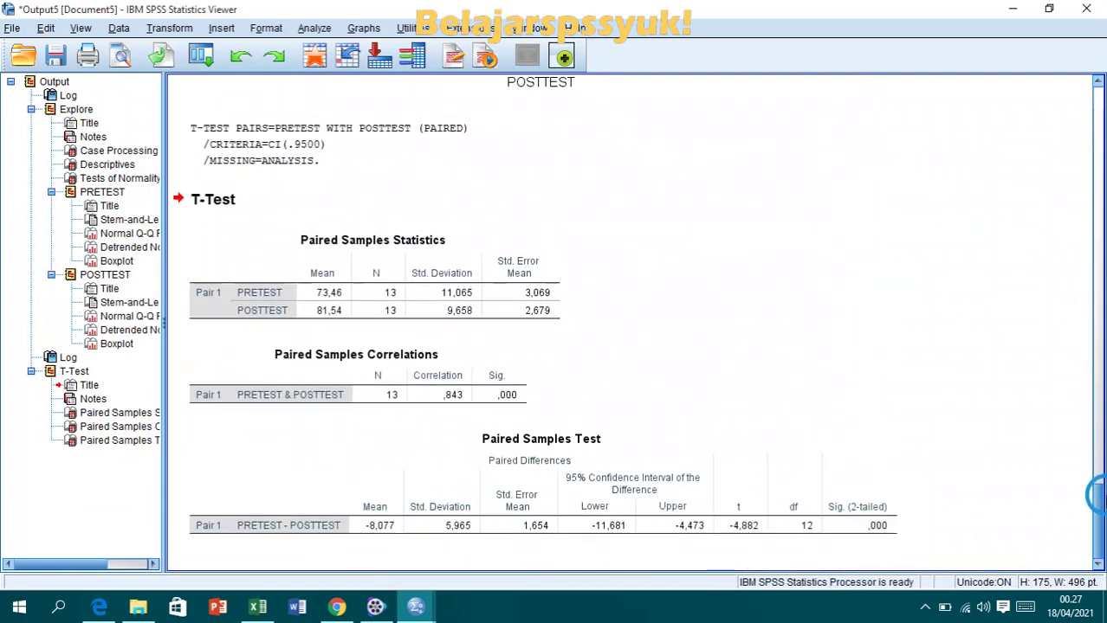
click(353, 299)
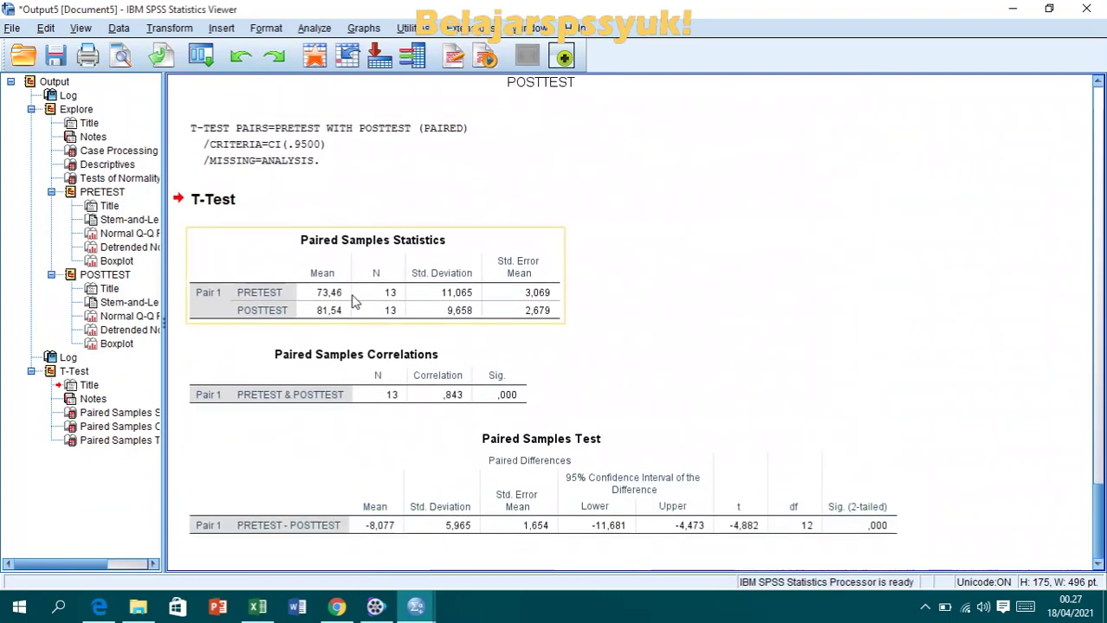
click(341, 356)
click(355, 489)
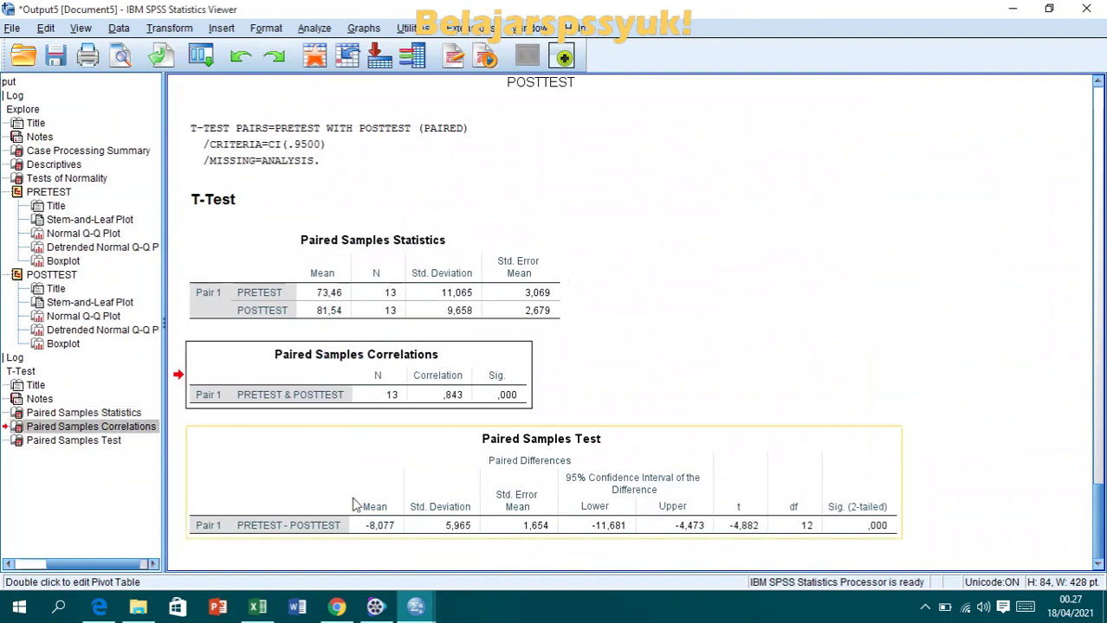
click(389, 275)
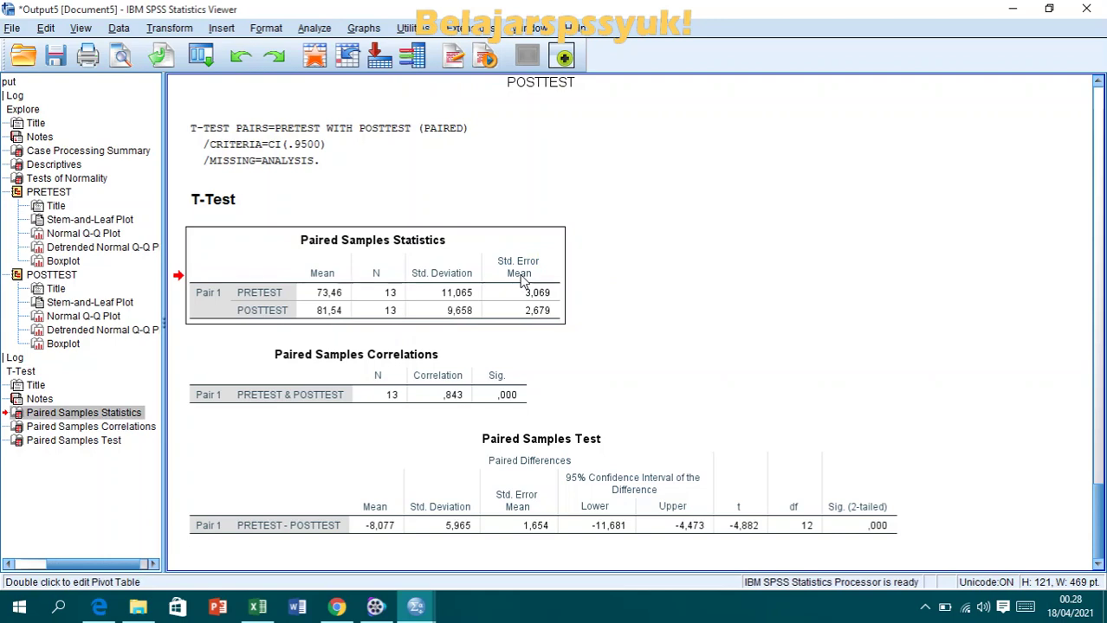
- Examine the Paired Samples Correlations table, and switch to Edge to read the Paired Sample Correlation decision rules in the PDF
click(1098, 319)
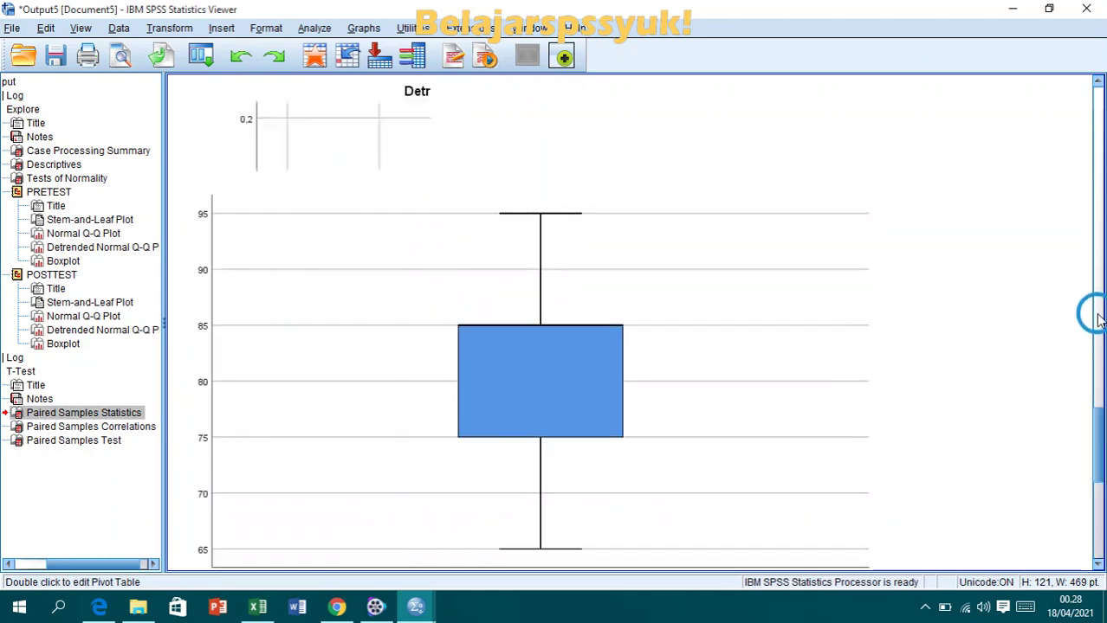
click(1098, 319)
scroll(1098, 319, down, 10)
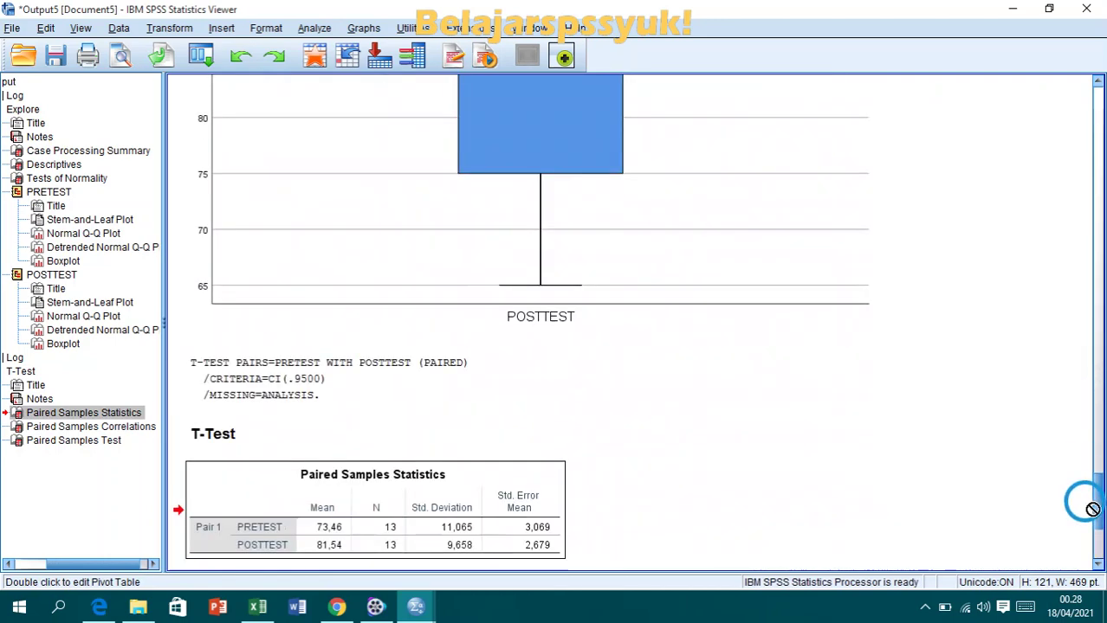
scroll(1092, 509, down, 5)
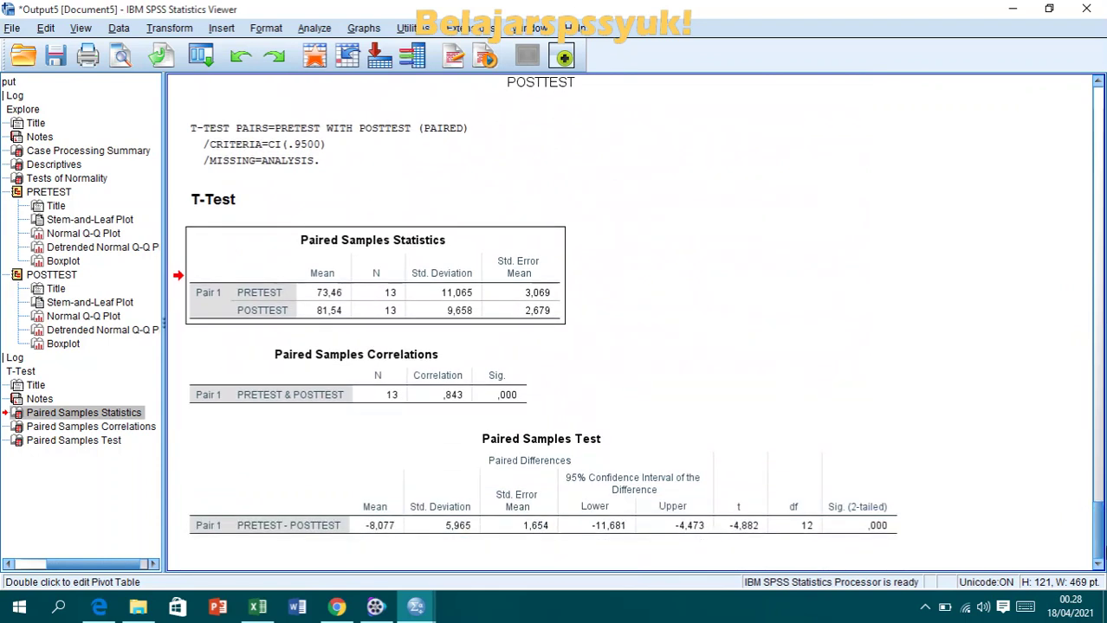
click(446, 355)
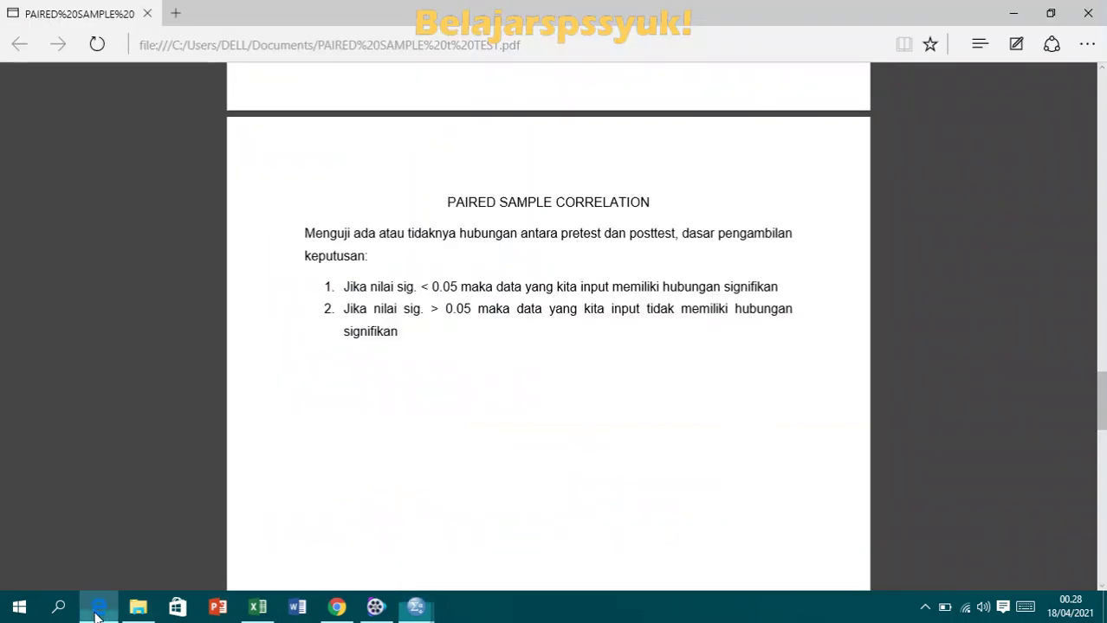
click(100, 607)
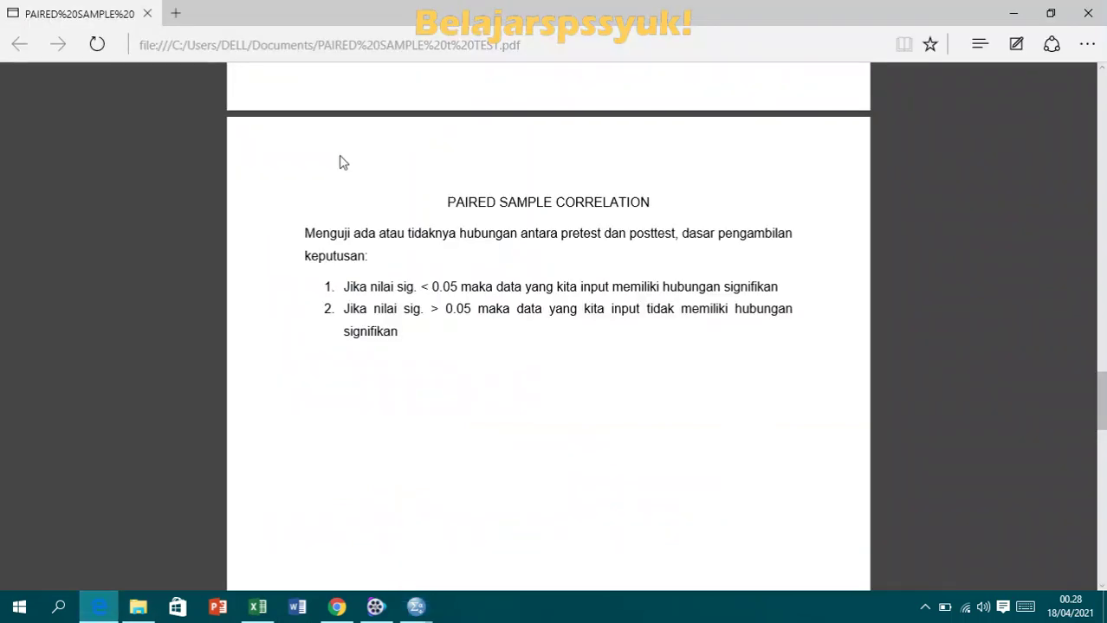